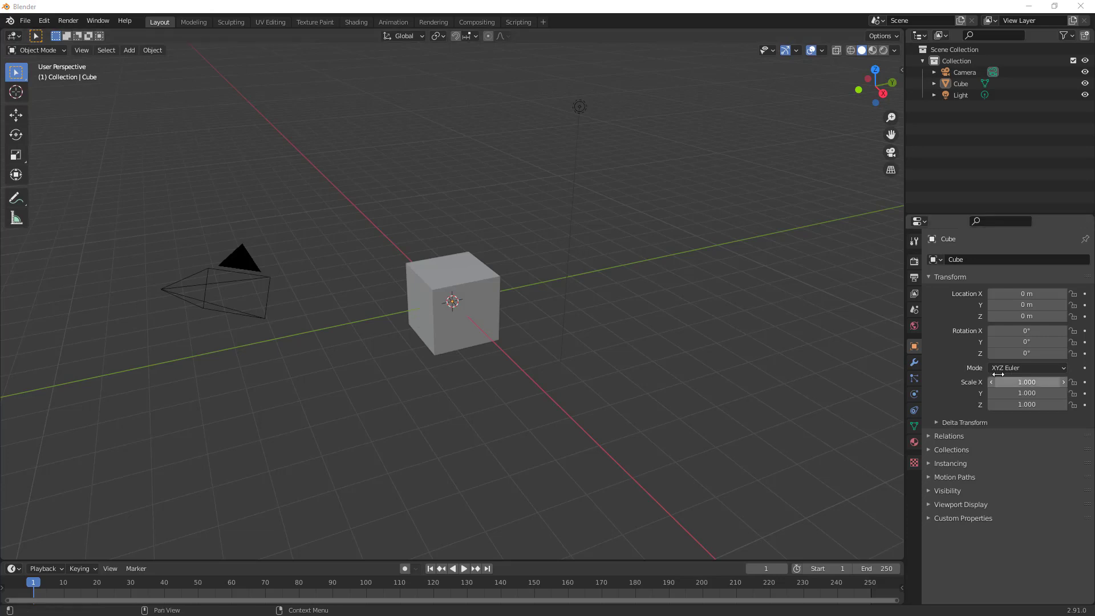
- Open Blender Preferences to the Interface section
click(41, 22)
click(55, 184)
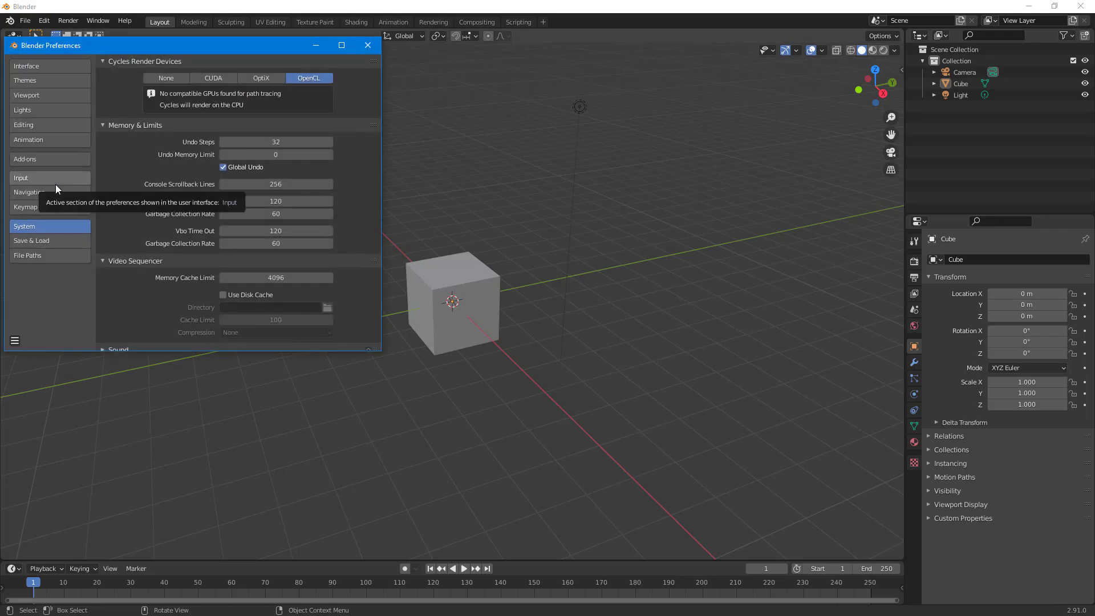
click(35, 63)
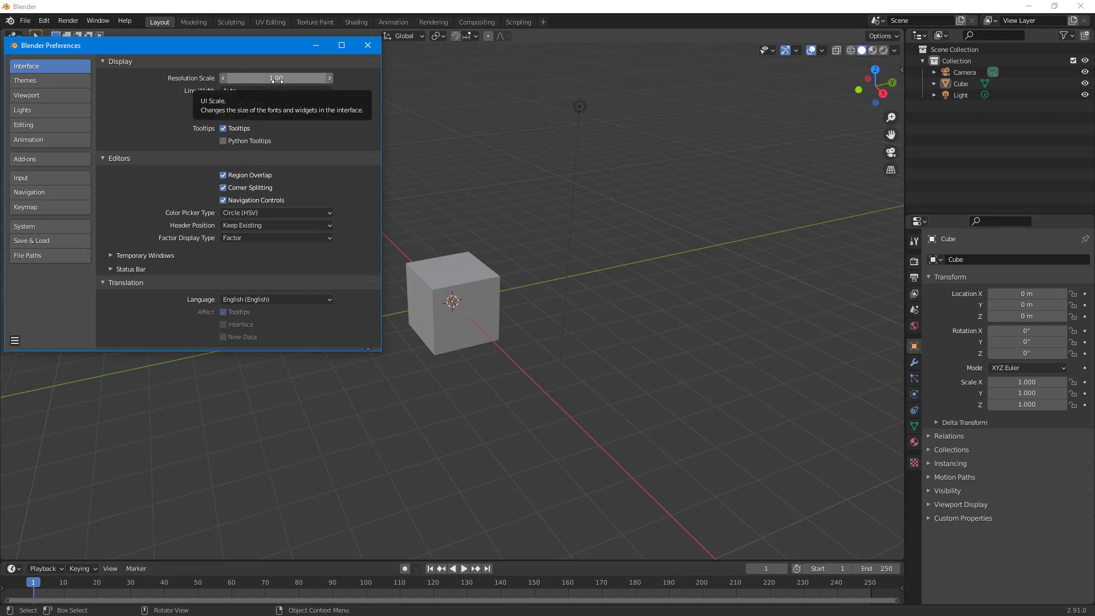
- Set the interface Resolution Scale to 1.25 after trying 1.70
drag(277, 81, 277, 87)
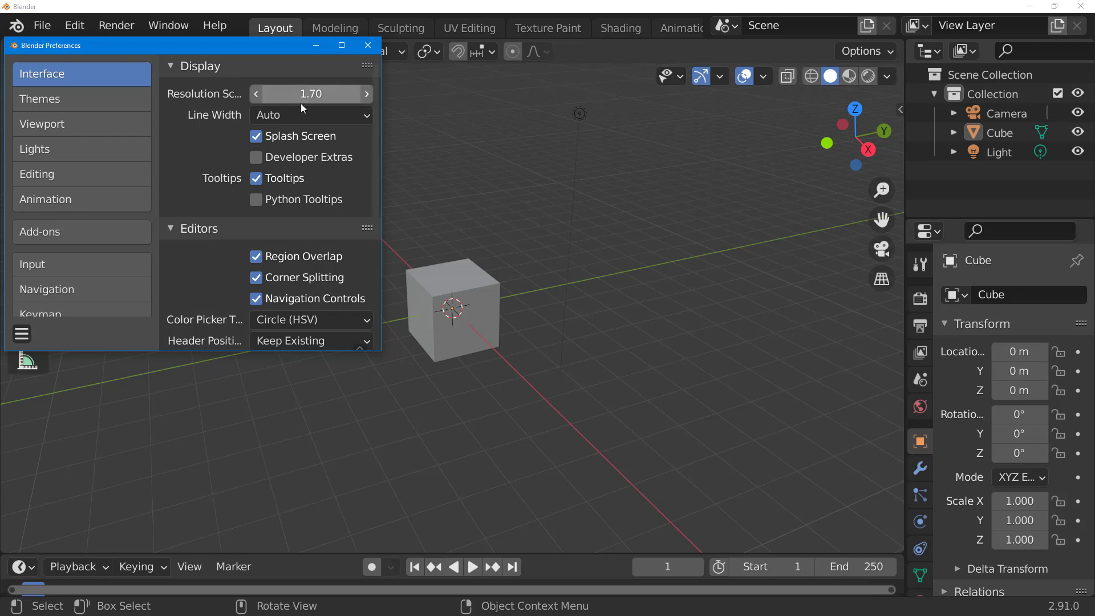
mouse_move(310, 93)
mouse_down()
mouse_move(263, 93)
mouse_move(291, 93)
mouse_up()
click(291, 91)
text(1.25)
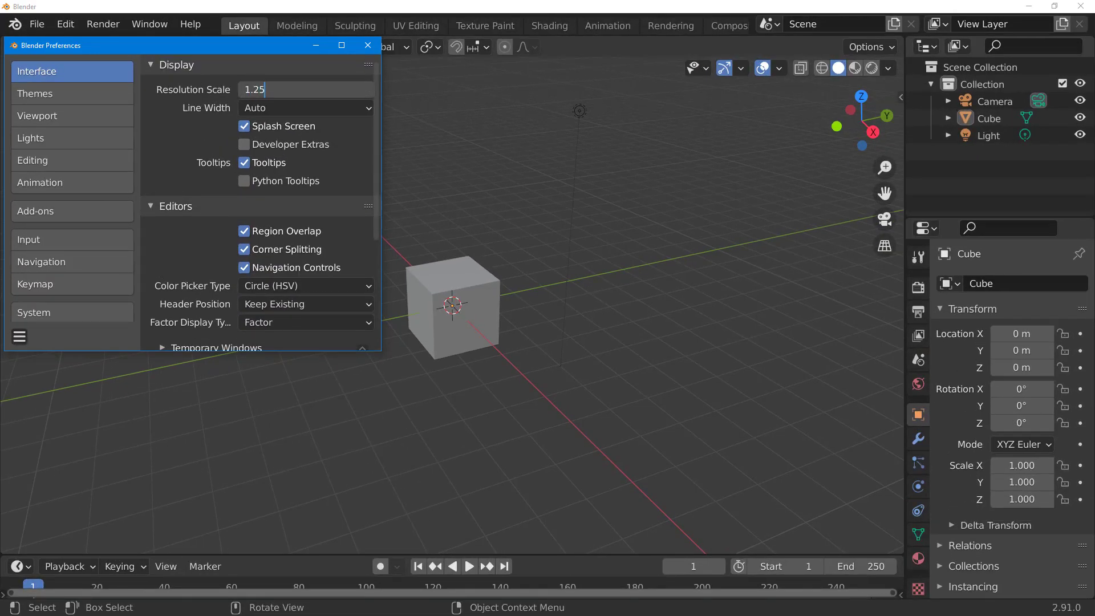
key(Return)
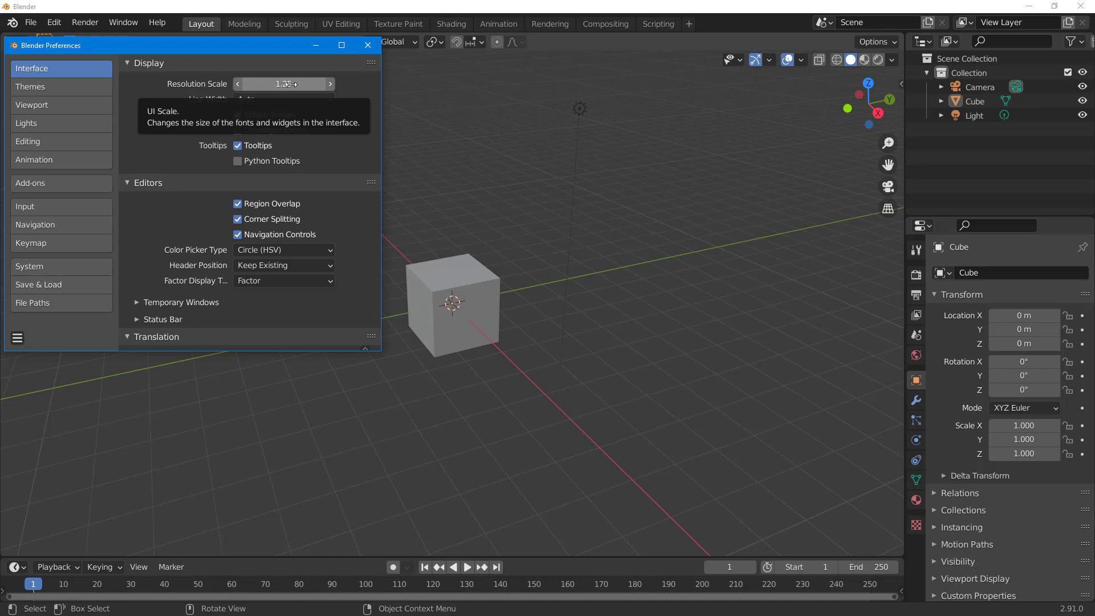
click(305, 100)
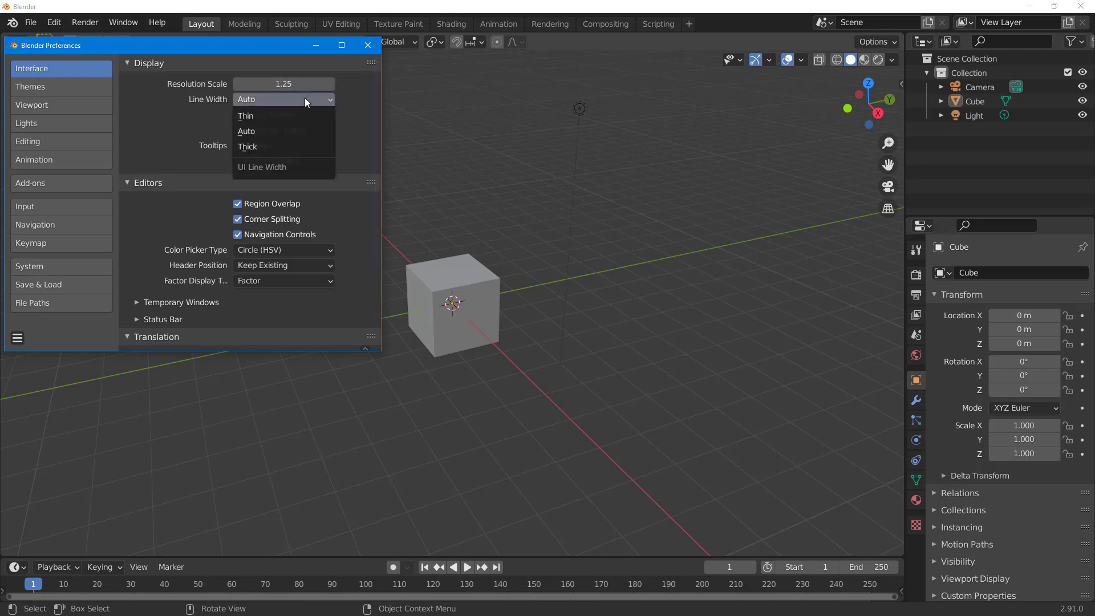
click(294, 116)
click(291, 101)
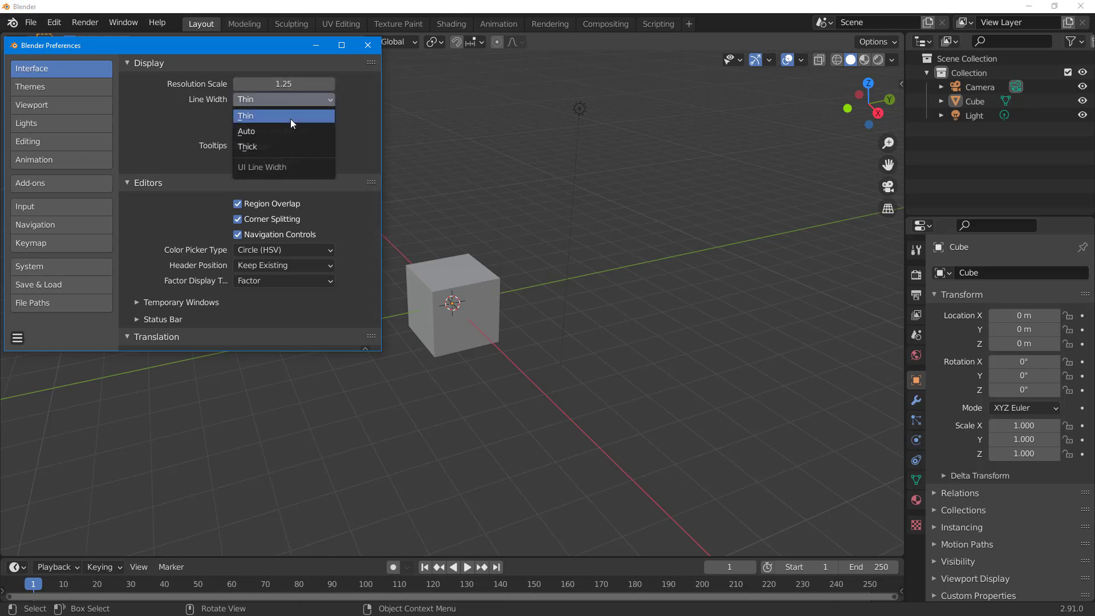
click(284, 130)
click(288, 101)
click(281, 146)
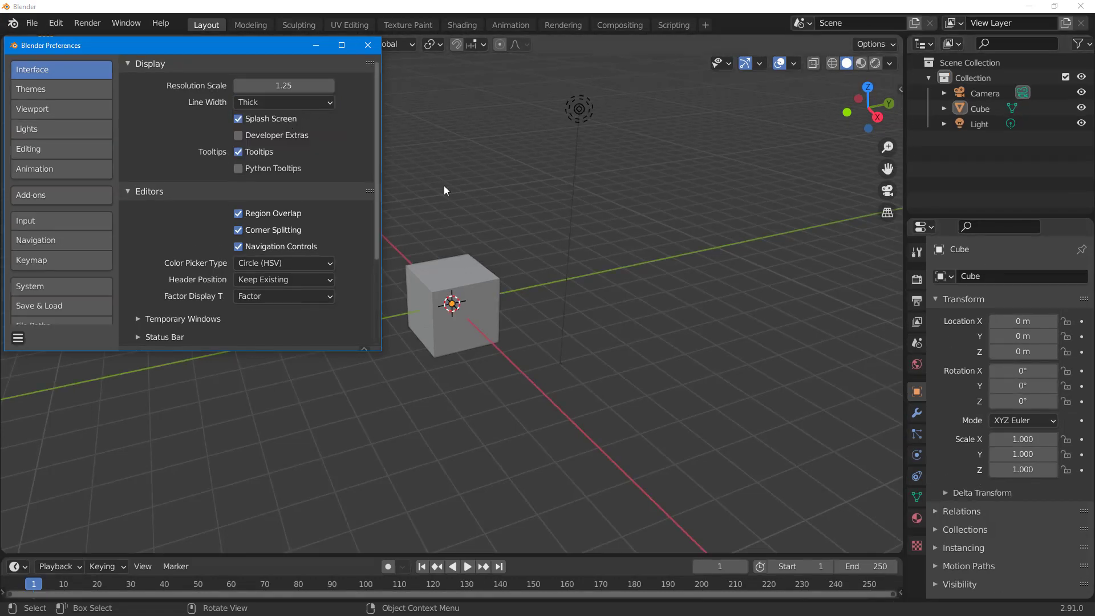
click(300, 102)
click(297, 117)
click(300, 99)
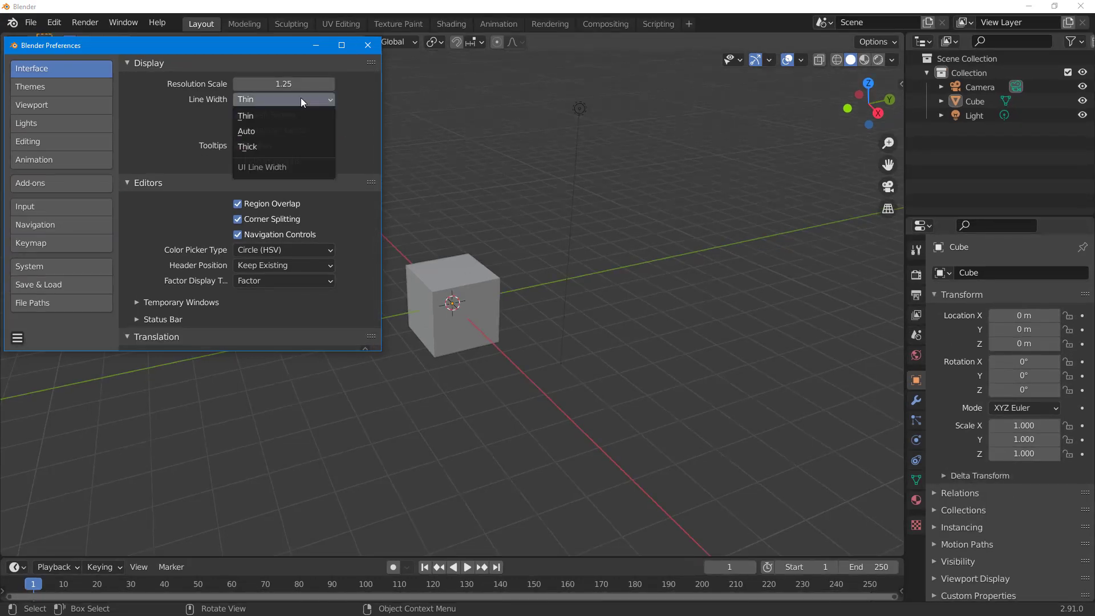
click(303, 131)
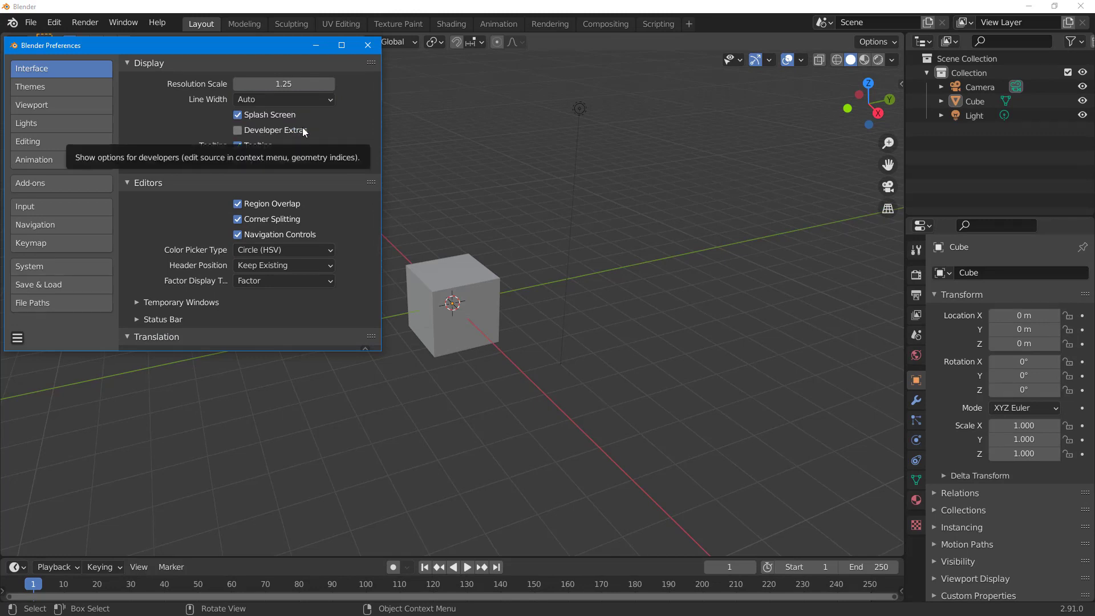
click(238, 131)
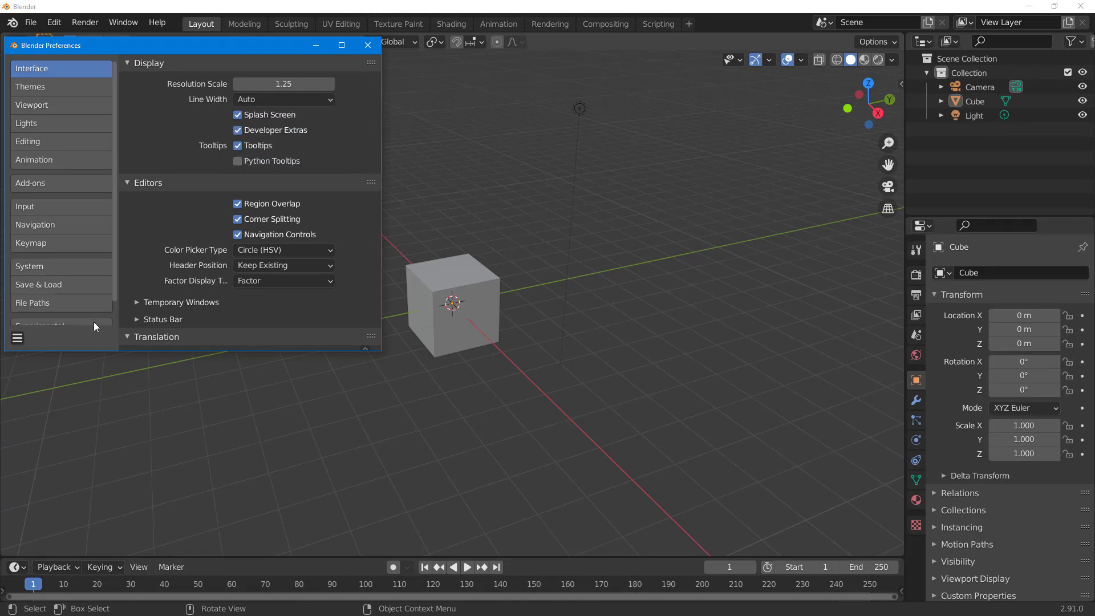
scroll(49, 271, down, 1)
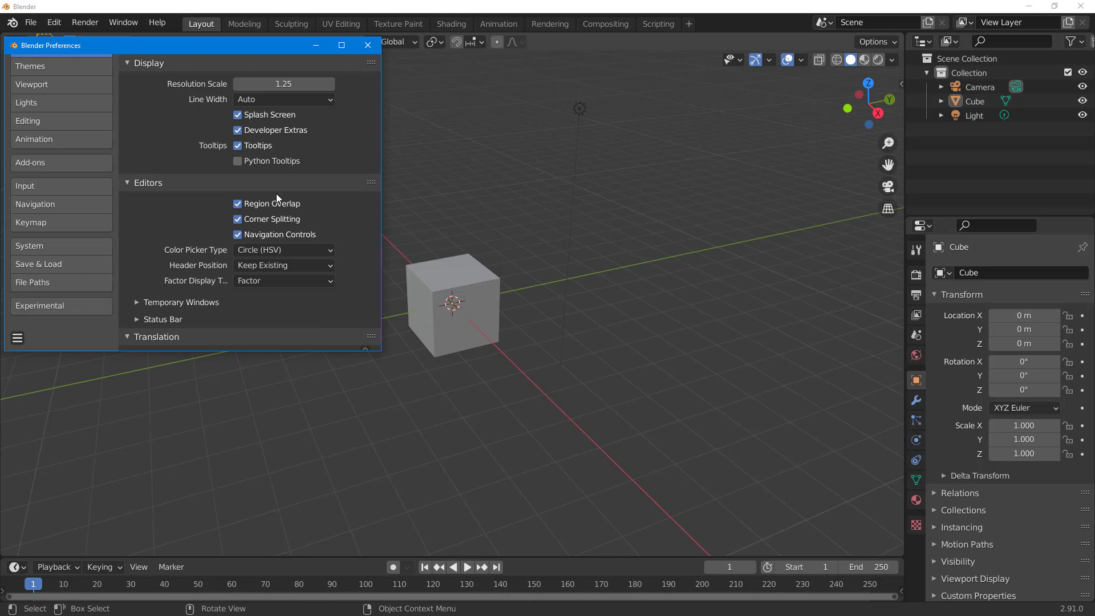
click(251, 130)
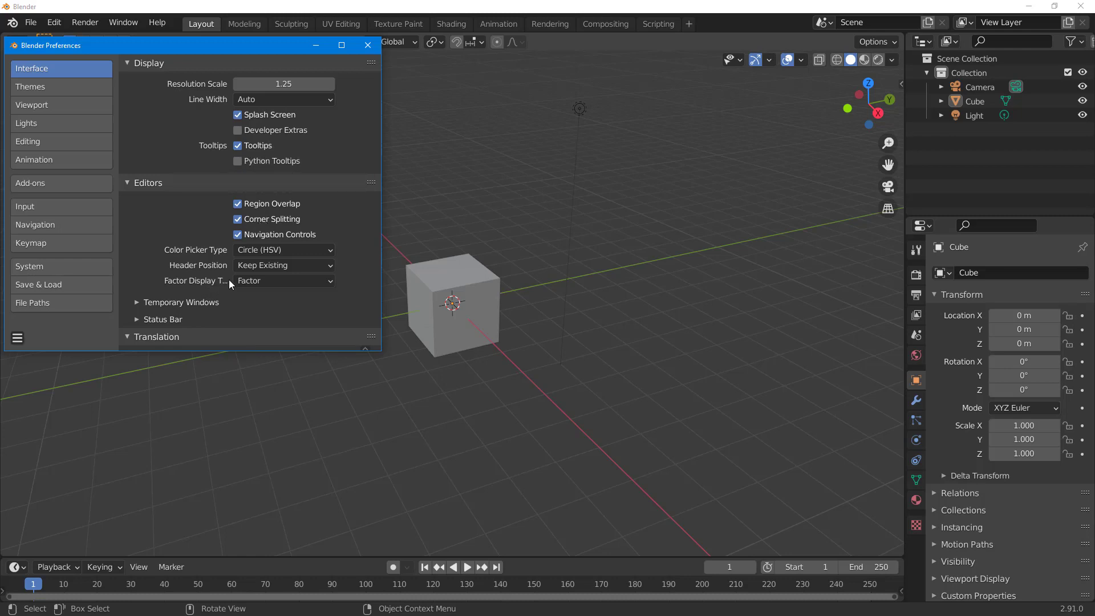
click(129, 335)
scroll(129, 334, down, 1)
click(126, 308)
scroll(220, 270, down, 3)
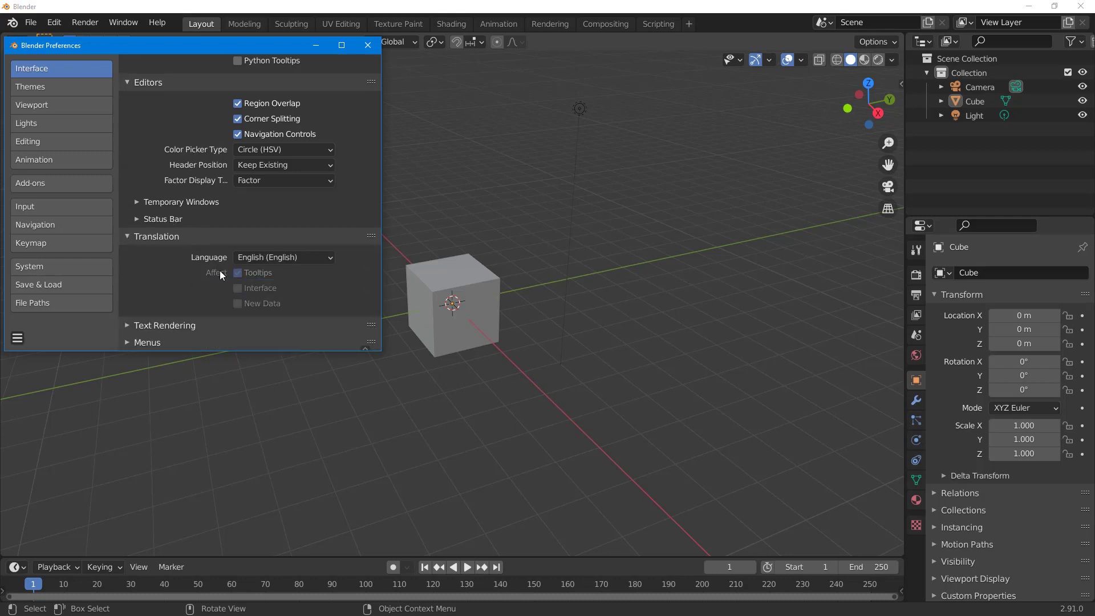
click(295, 258)
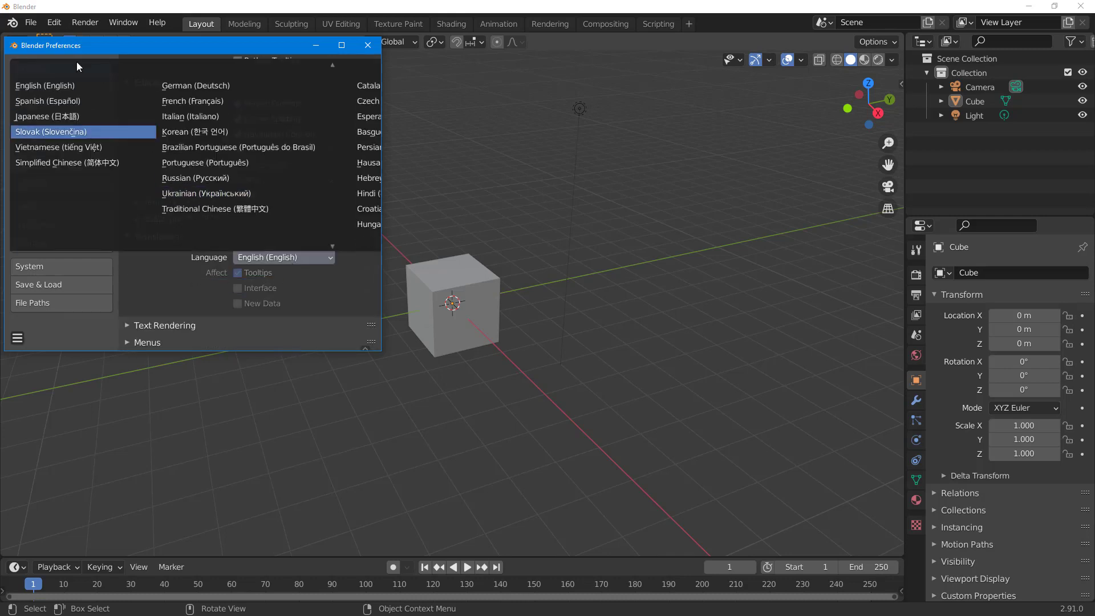
click(68, 101)
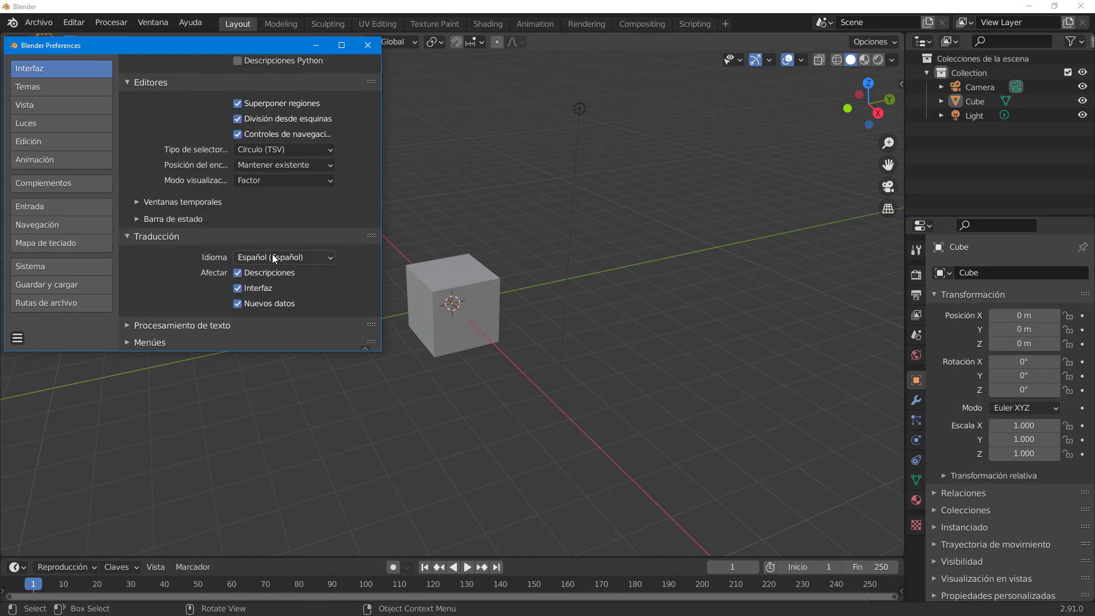
click(275, 258)
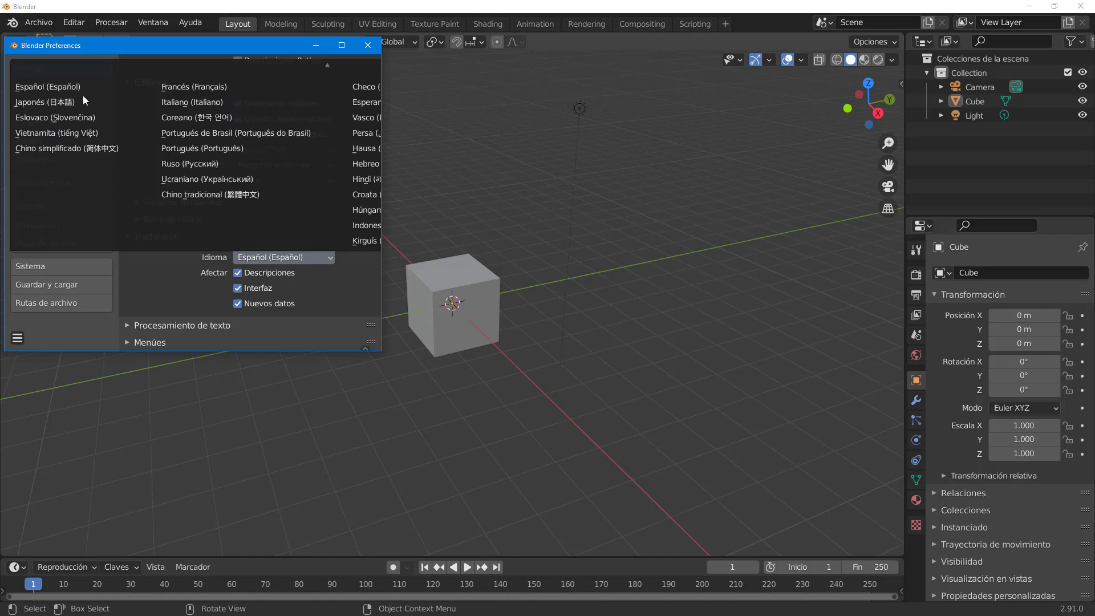
scroll(146, 138, up, 2)
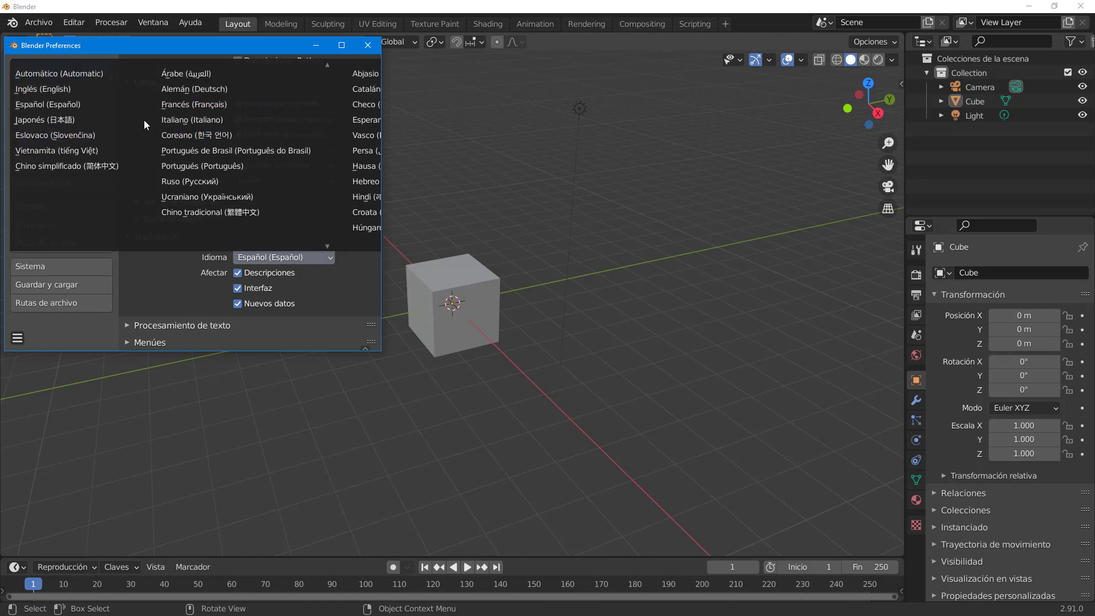
click(71, 88)
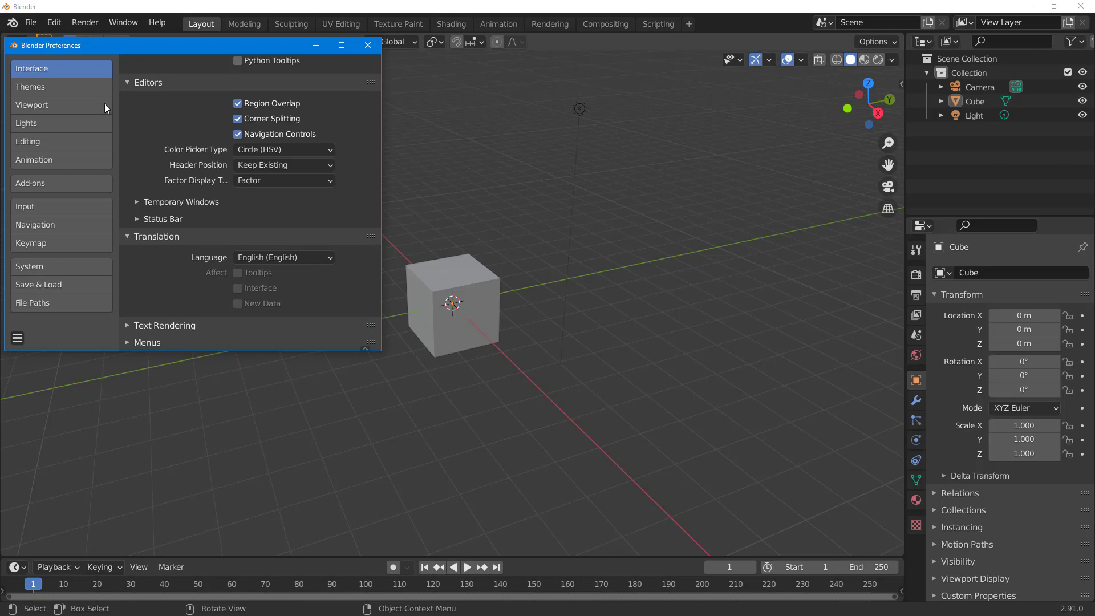
- In Themes, try the Blender Dark, Blender Light, Xsi and White presets
click(50, 87)
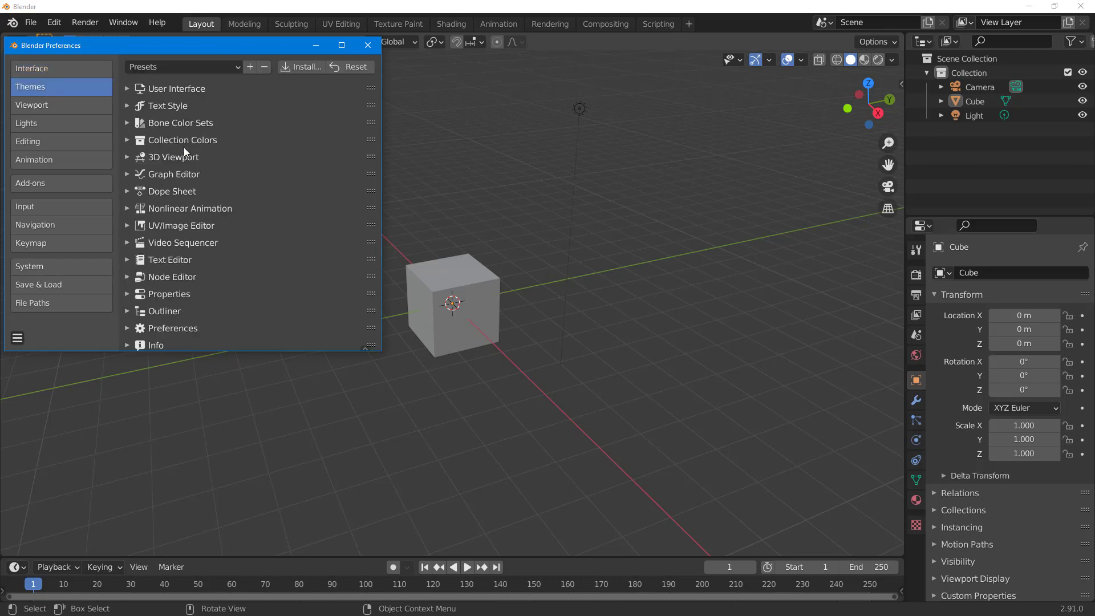
click(234, 67)
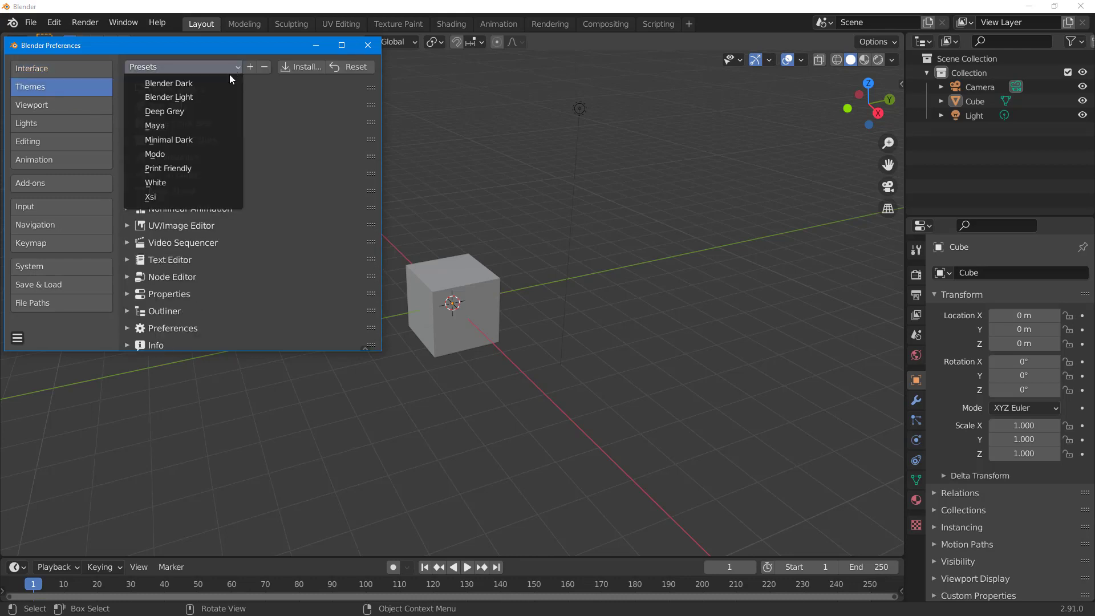
click(227, 84)
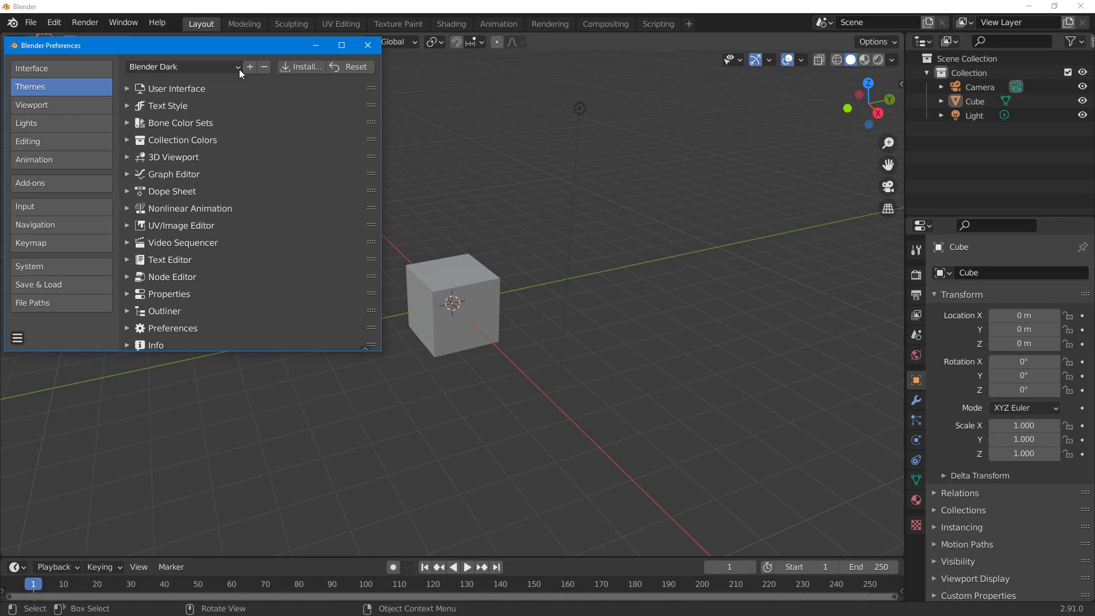
click(239, 69)
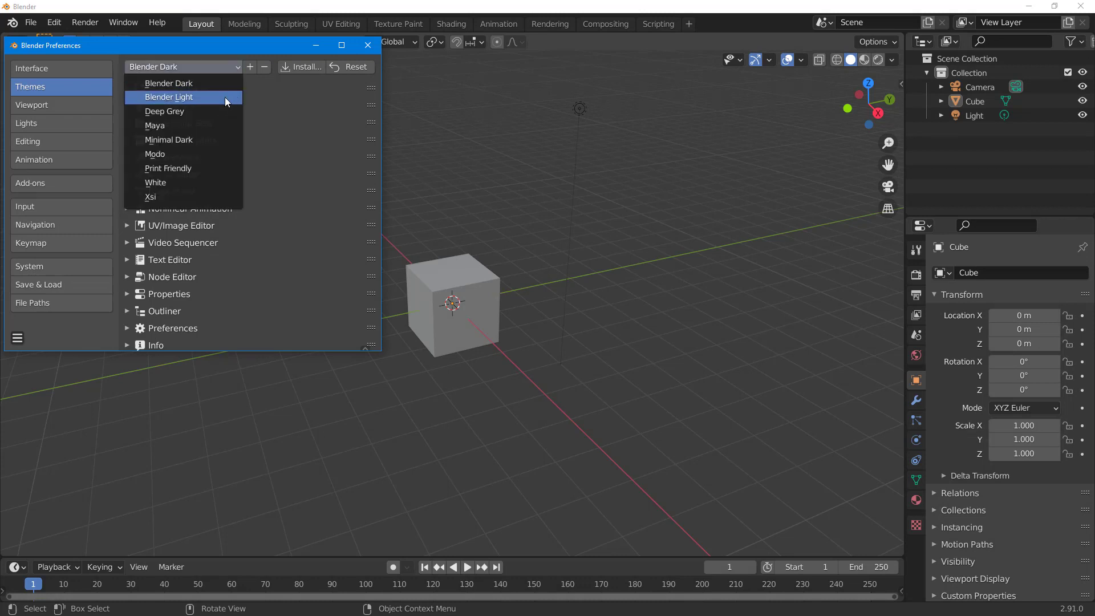
click(224, 97)
click(234, 80)
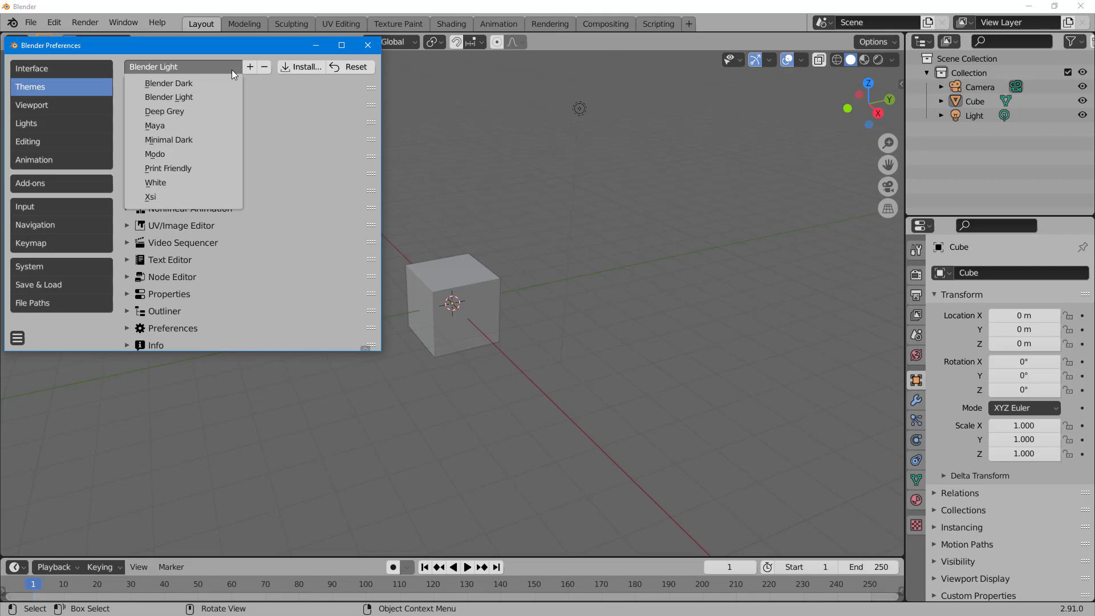
click(164, 198)
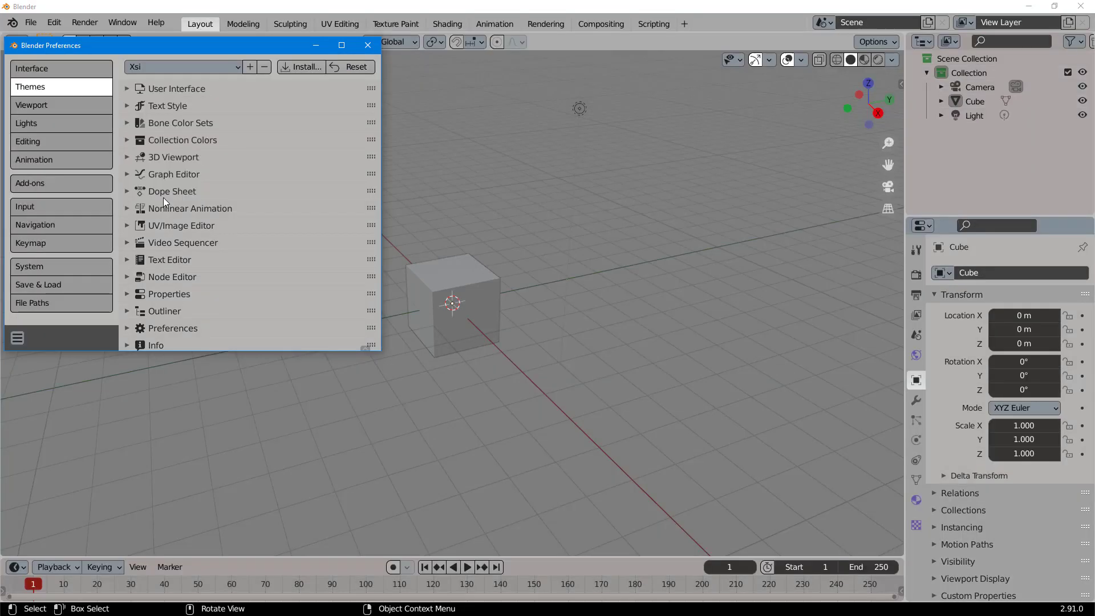
click(241, 67)
click(199, 183)
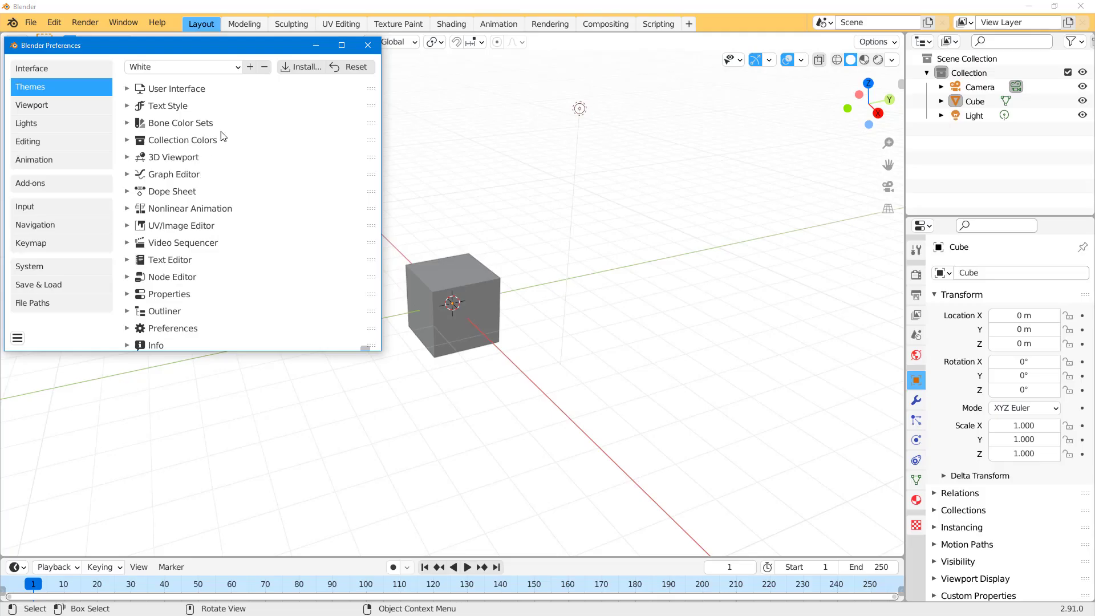
- Try the Print Friendly, Modo and Maya themes, then return to Blender Dark
click(238, 67)
click(196, 166)
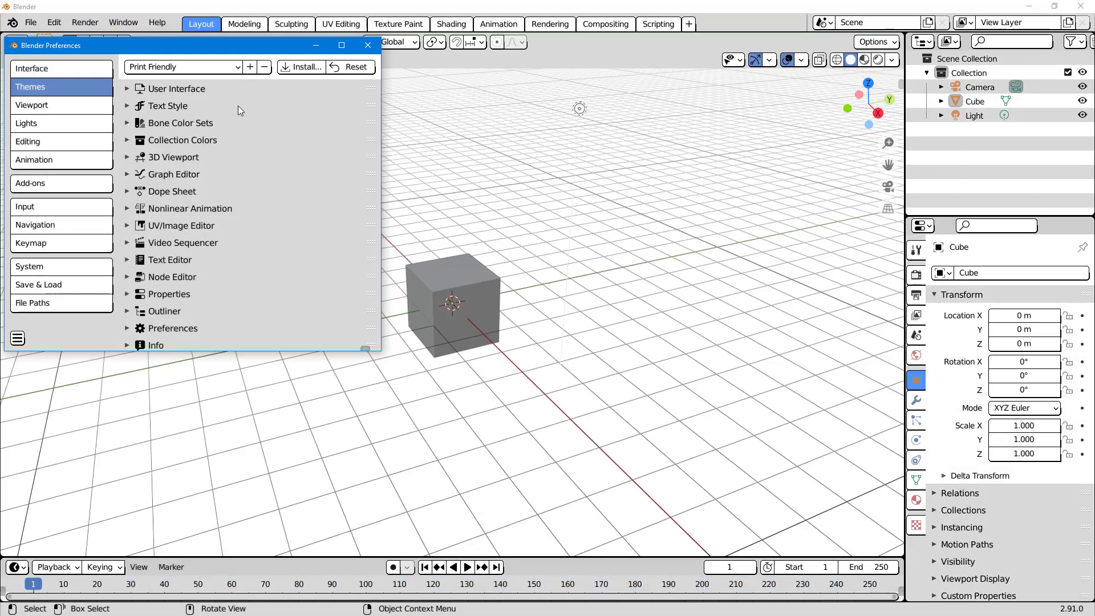
click(237, 67)
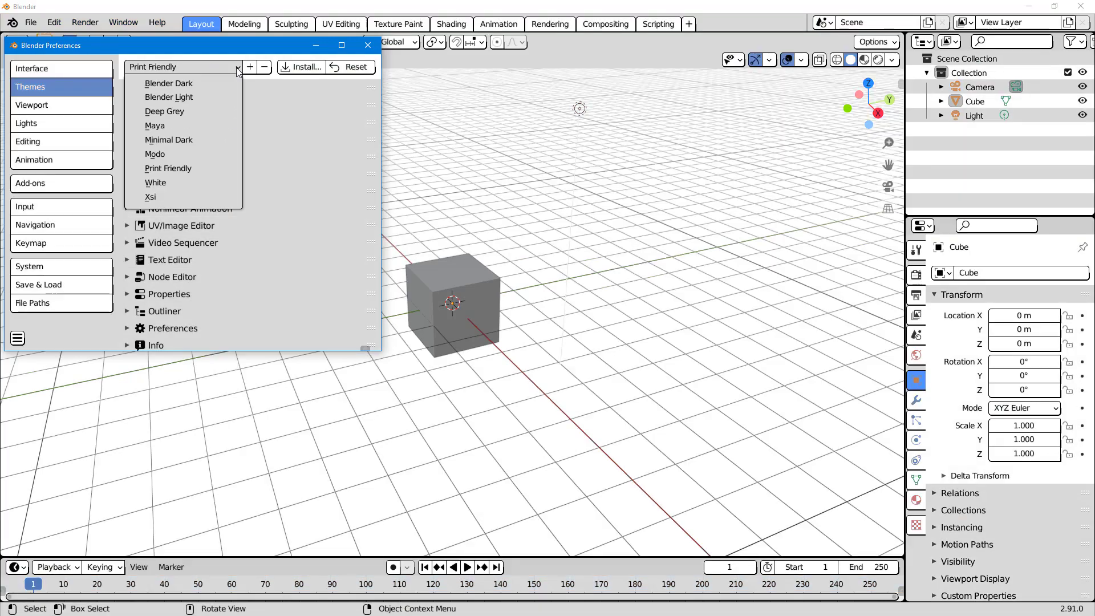
click(194, 157)
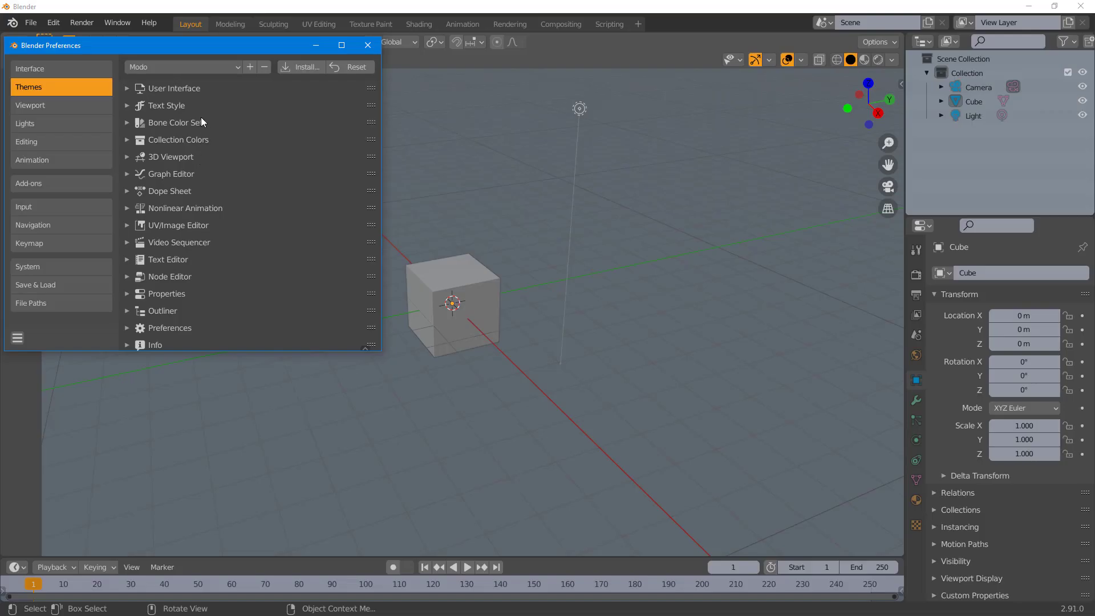
click(238, 69)
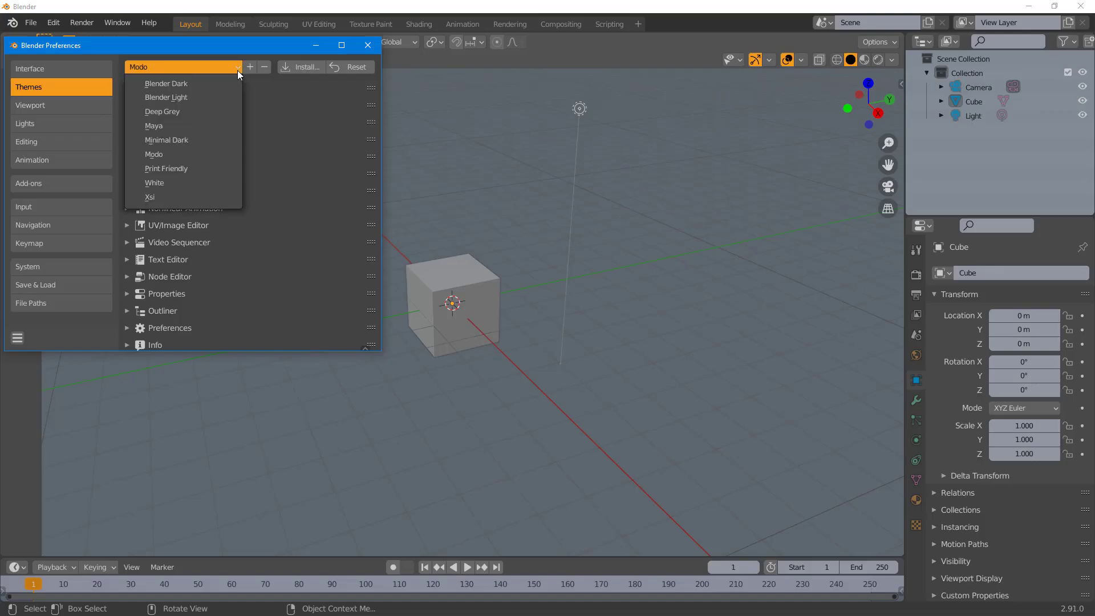
click(194, 128)
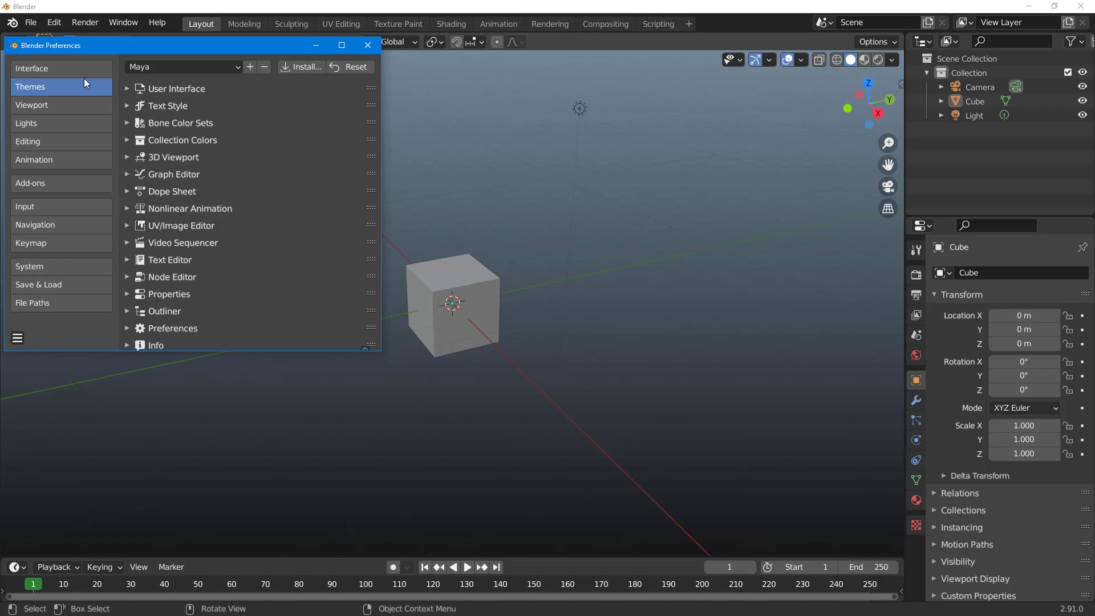
click(231, 67)
click(190, 84)
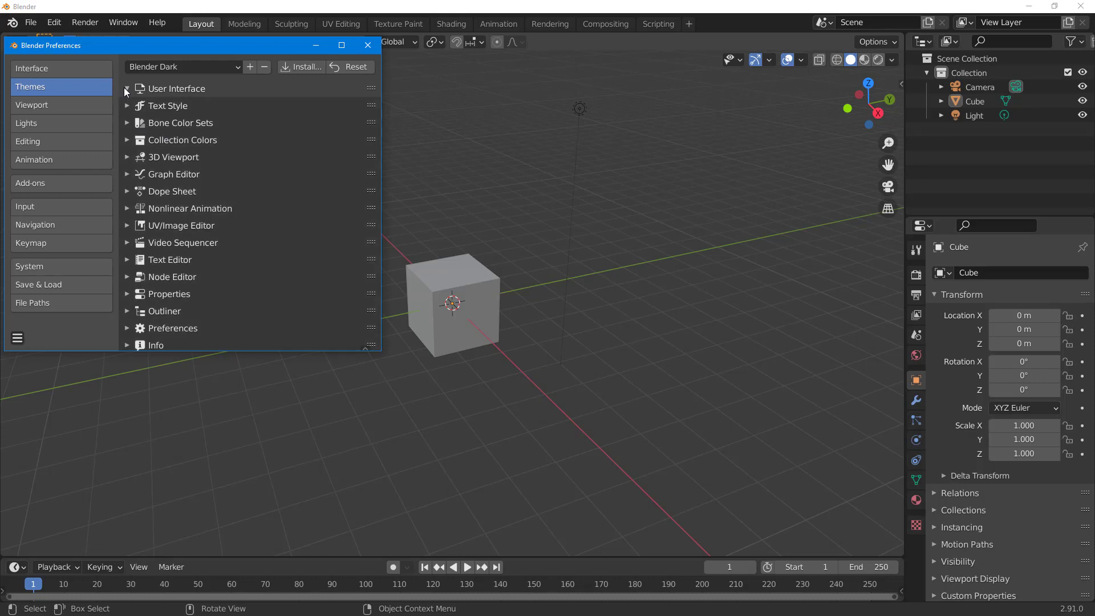
- Tint the Regular widget text colour light blue and pick a brighter selected colour
click(125, 88)
click(136, 105)
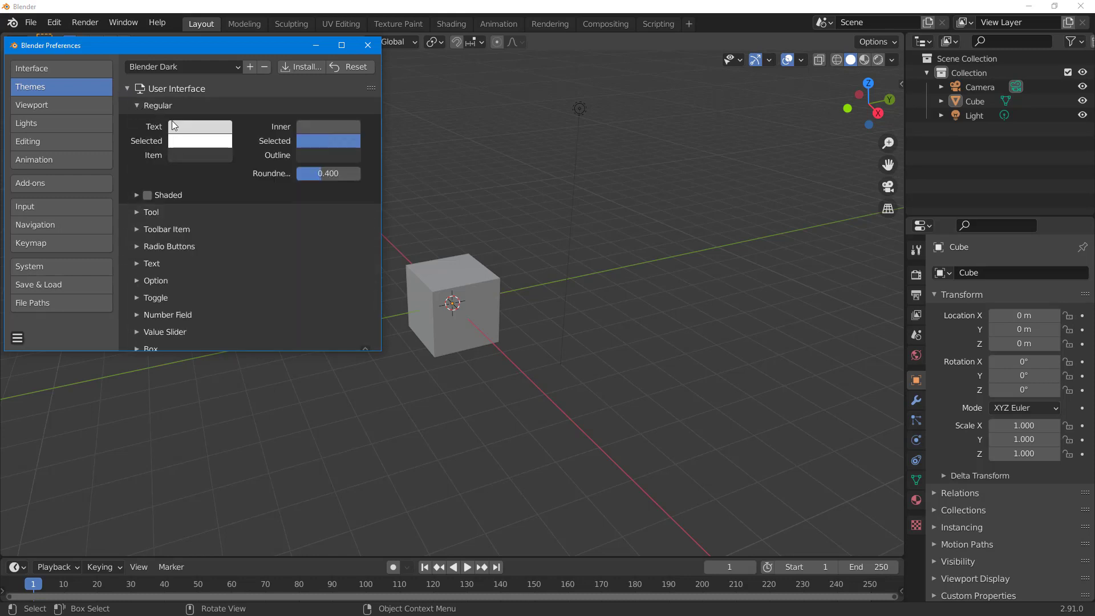
click(216, 128)
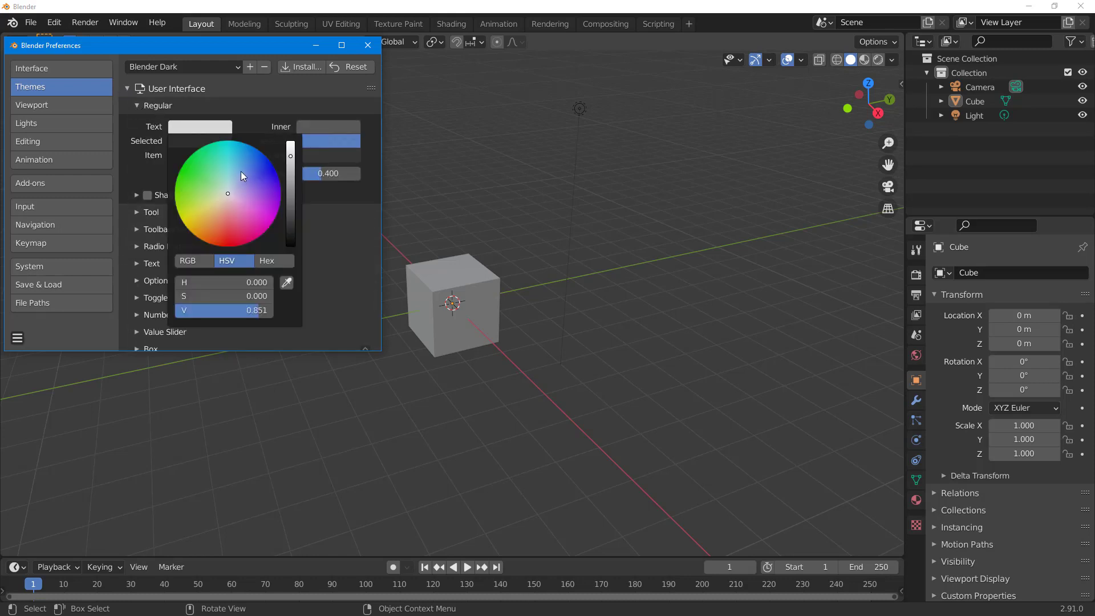
drag(241, 172, 302, 171)
click(302, 145)
click(280, 201)
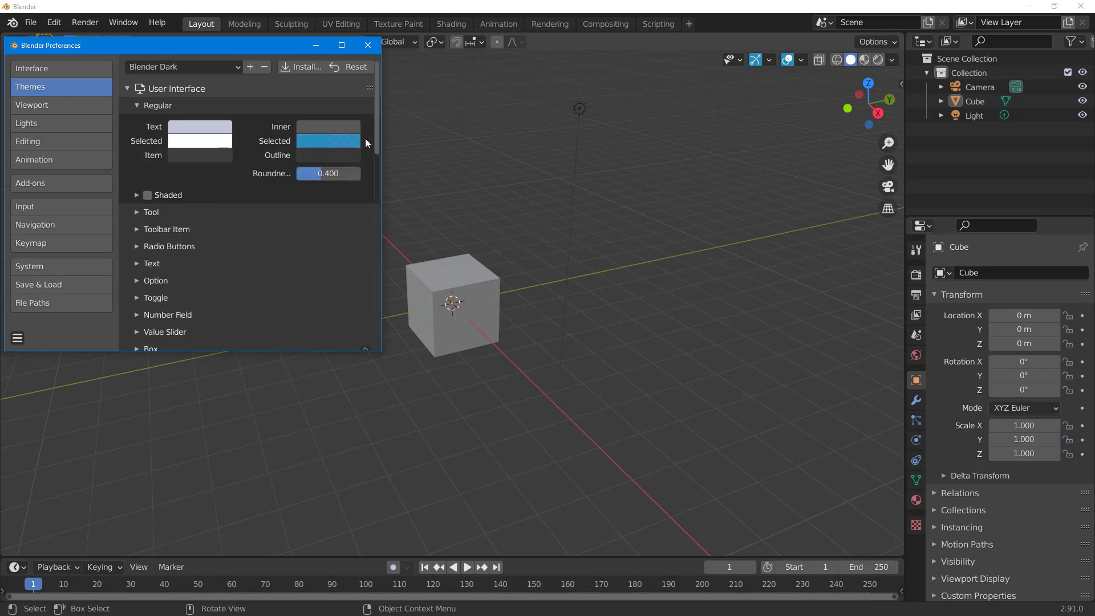
- Inspect the Text Editor theme colours, then collapse the Regular and User Interface sections
scroll(164, 206, down, 20)
click(128, 252)
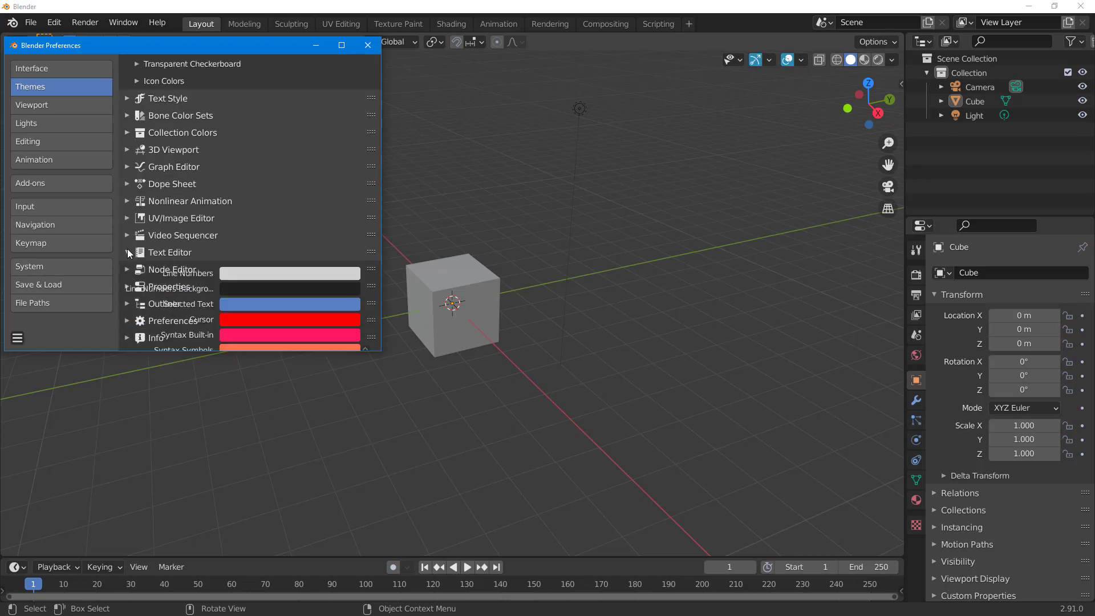
scroll(303, 255, down, 6)
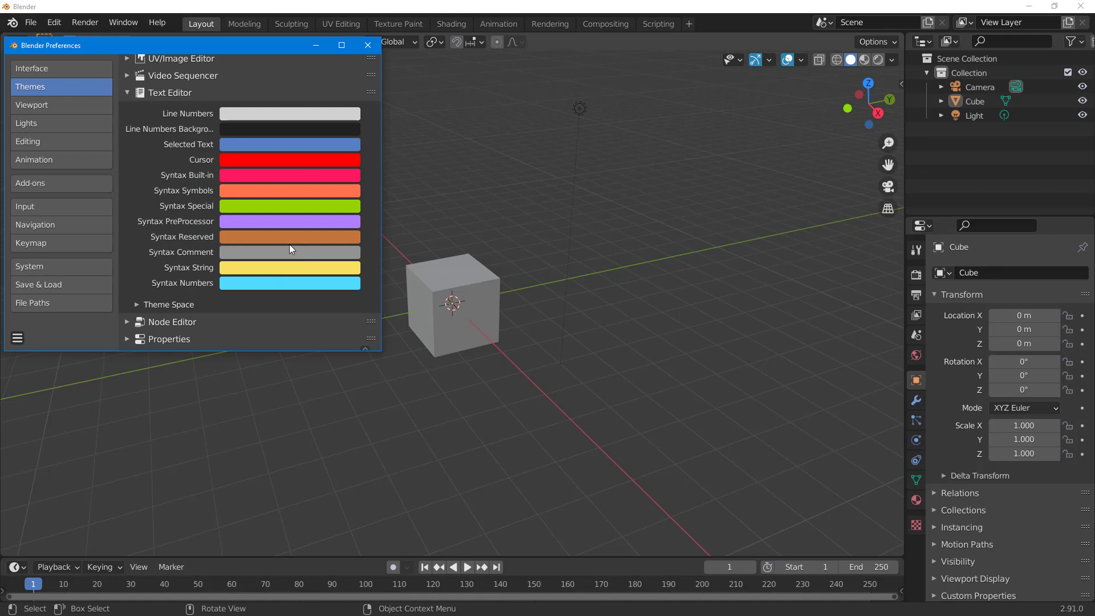
scroll(266, 230, up, 20)
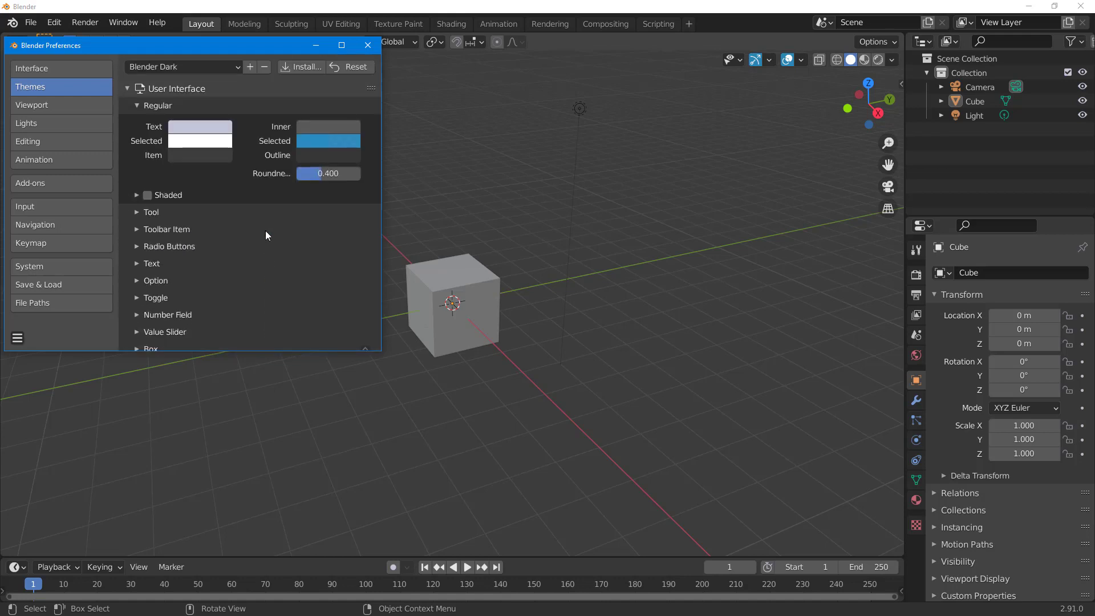
click(138, 107)
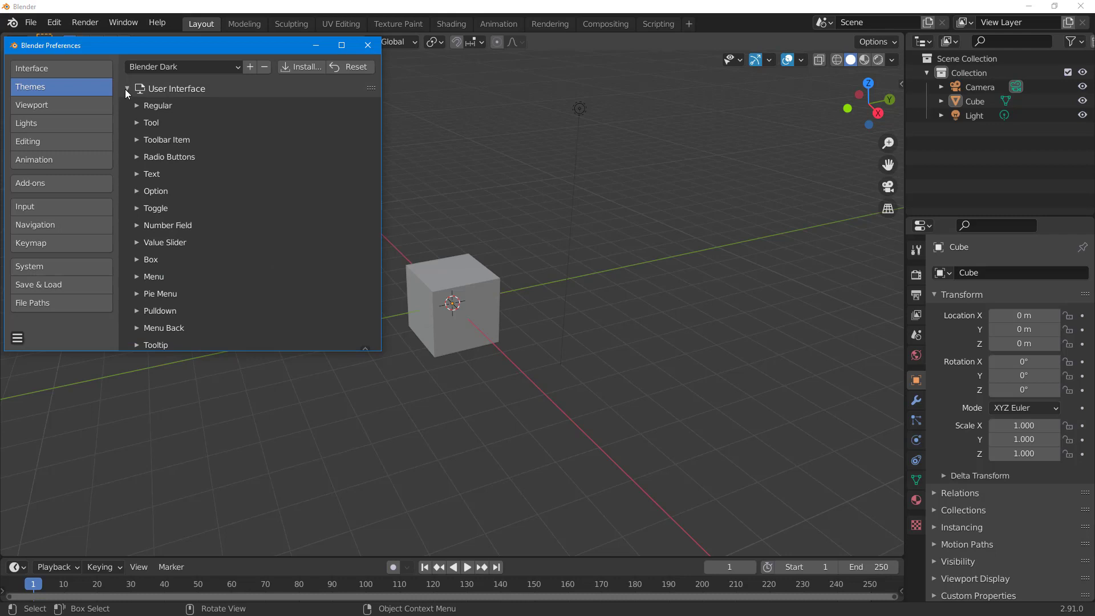
click(125, 89)
- Nudge the Viewport Gizmo Size up and select the cube with the Rotate tool
click(127, 260)
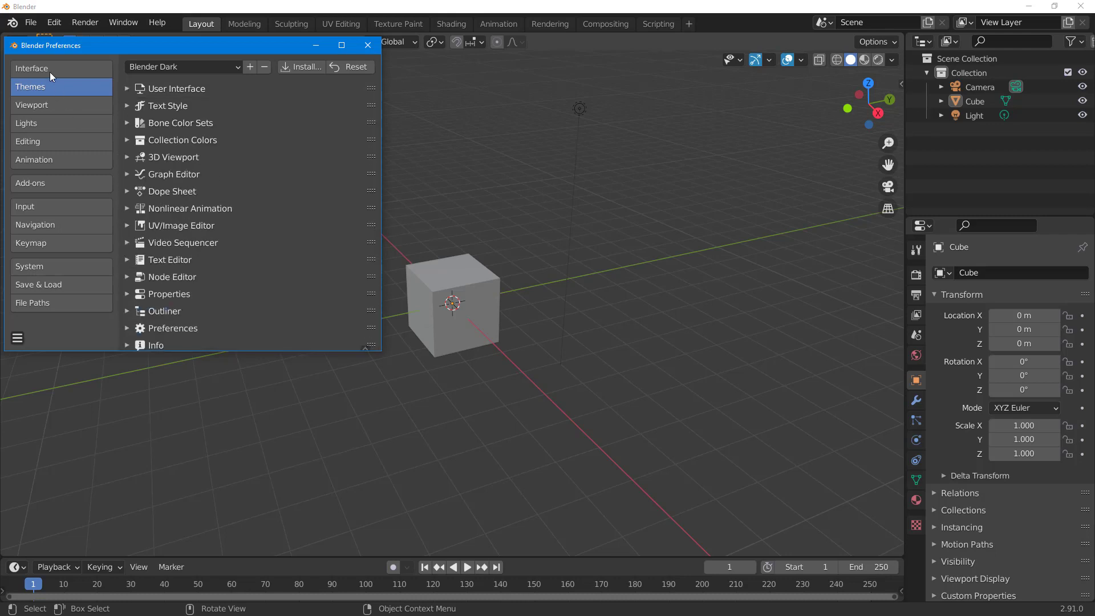
click(40, 107)
drag(278, 135, 286, 135)
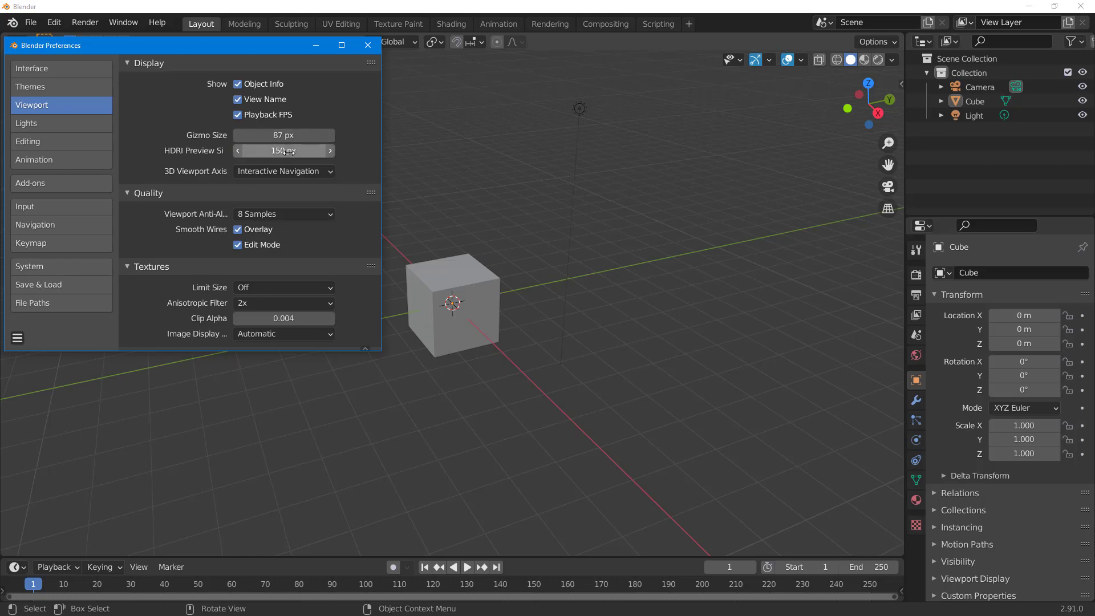
click(488, 293)
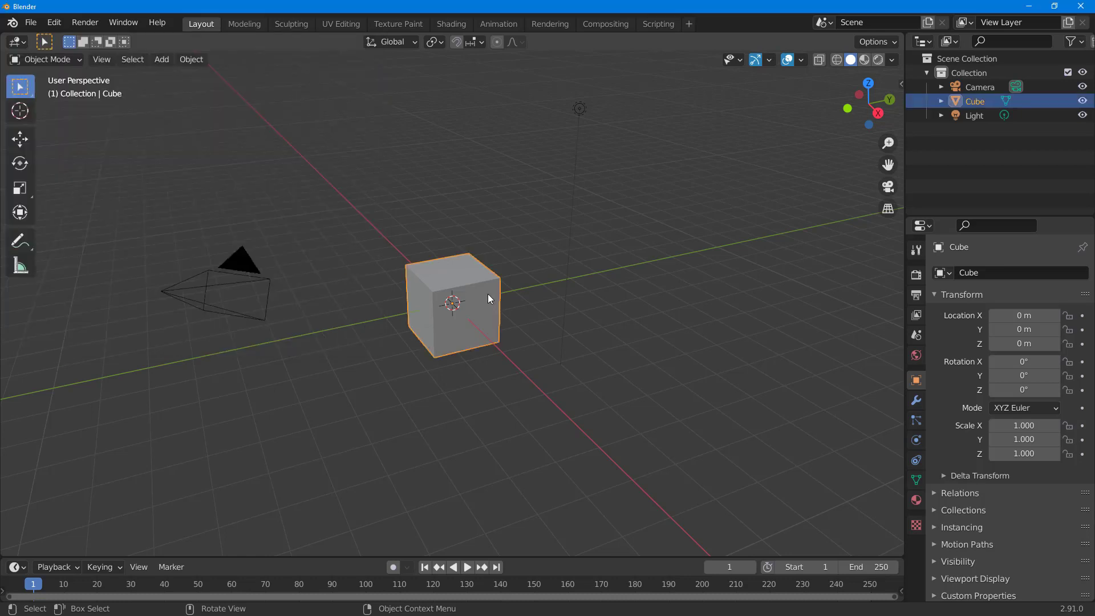
click(23, 119)
click(24, 167)
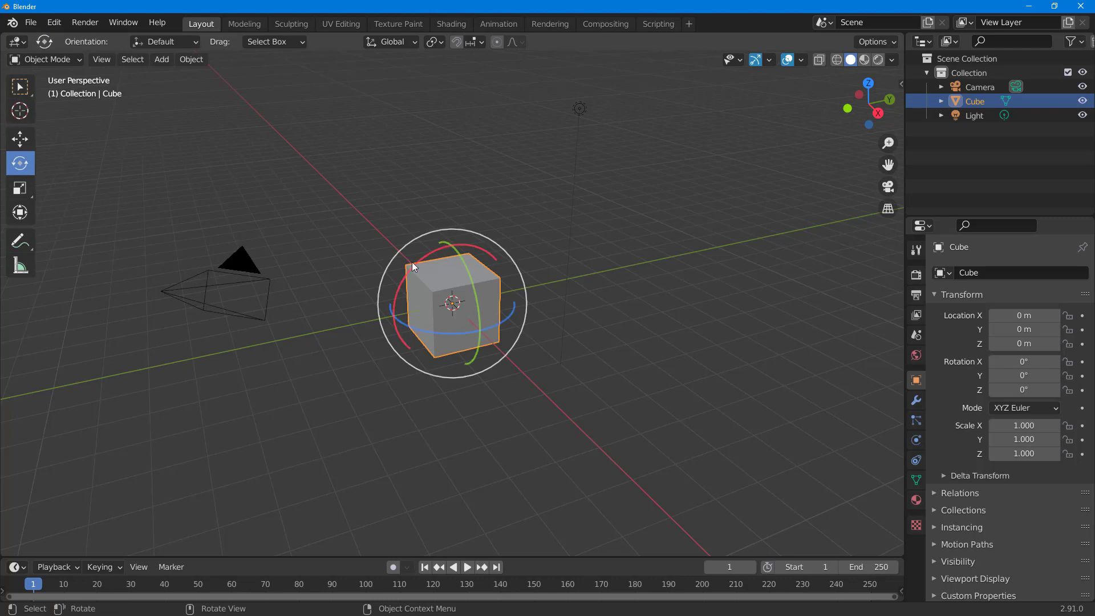
- Reopen Preferences beside the viewport and set Gizmo Size to 108 px
click(61, 23)
click(85, 226)
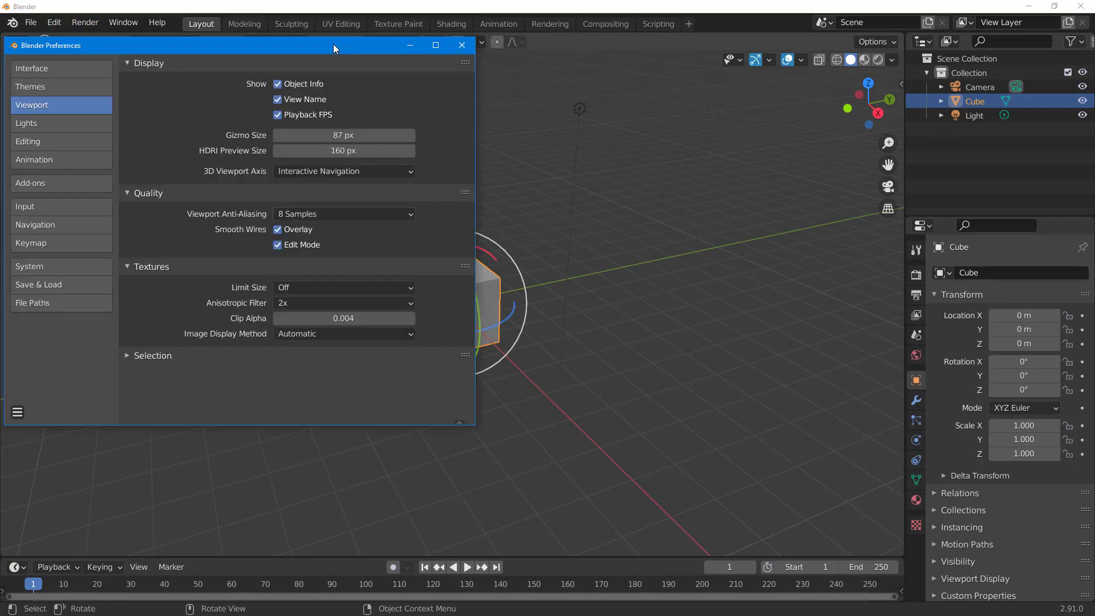
drag(268, 12, 881, 157)
drag(882, 247, 884, 272)
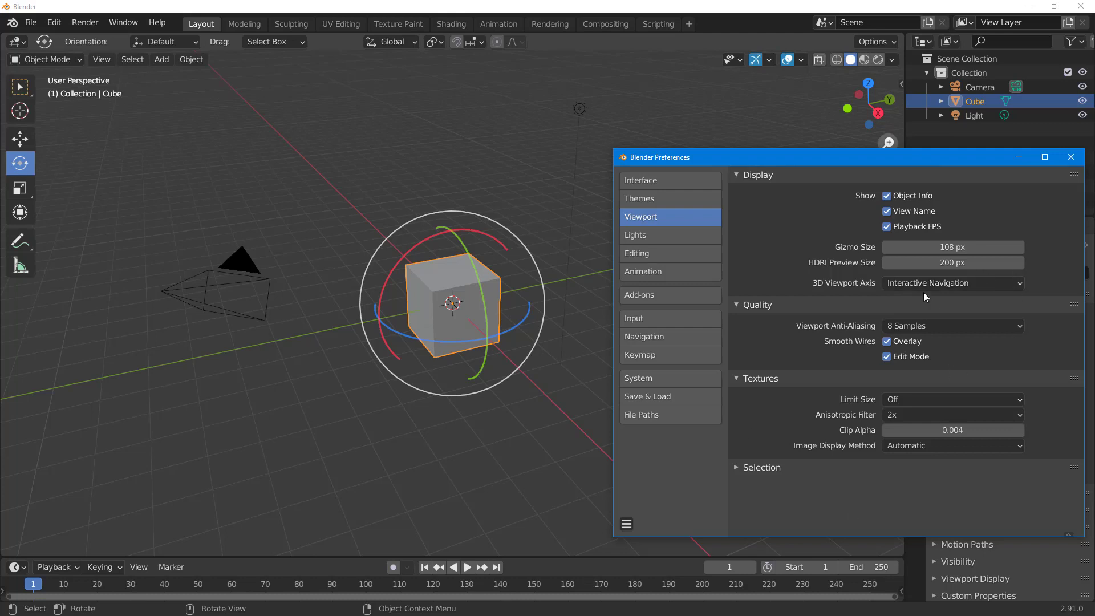
- Turn Anisotropic Filter off and back to 2x, then expand the Selection settings
click(933, 416)
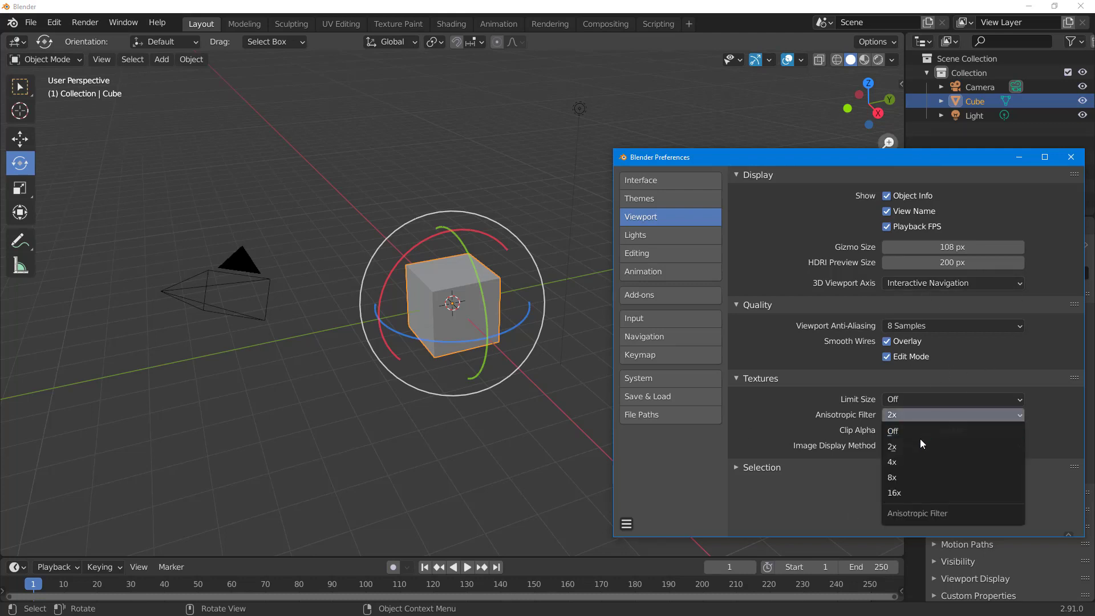
click(919, 438)
click(921, 415)
click(921, 447)
scroll(459, 330, up, 6)
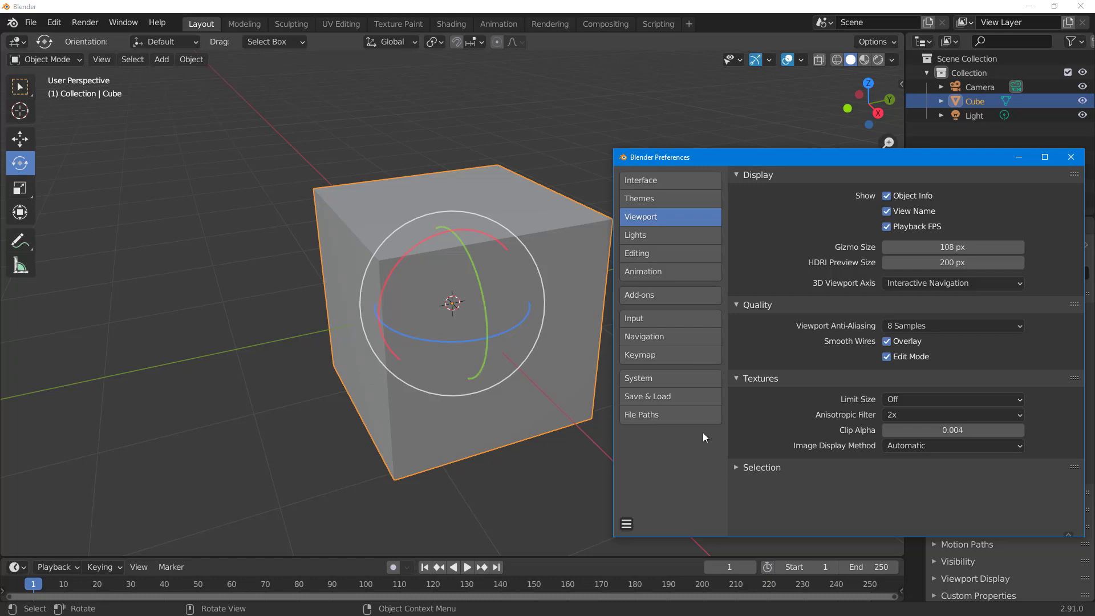
click(737, 468)
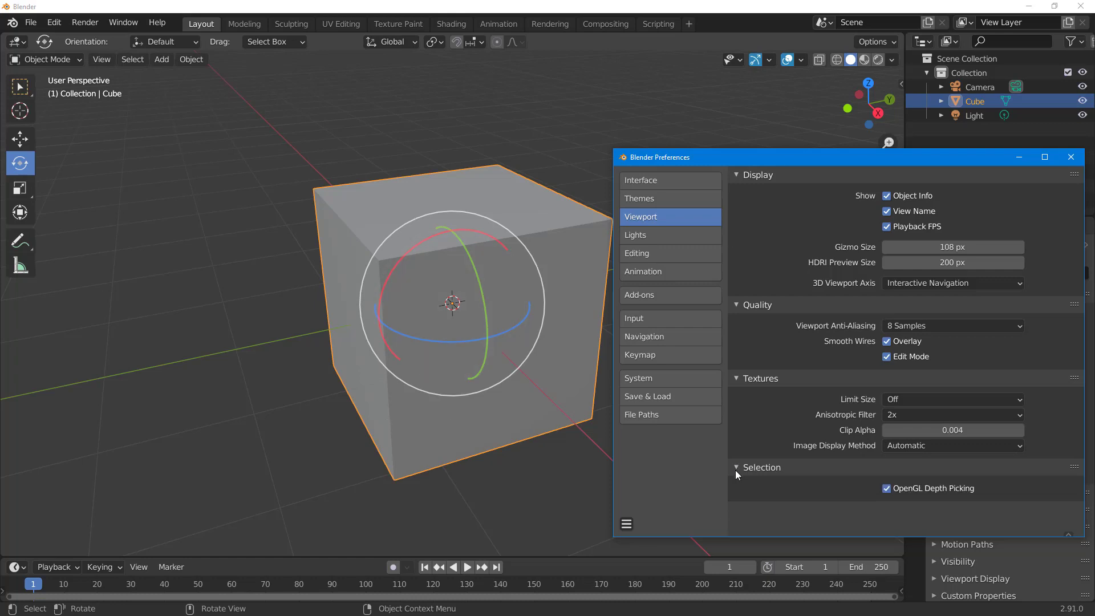
- View the Lights preferences, then browse the Editing section's new-object and annotation settings
click(645, 235)
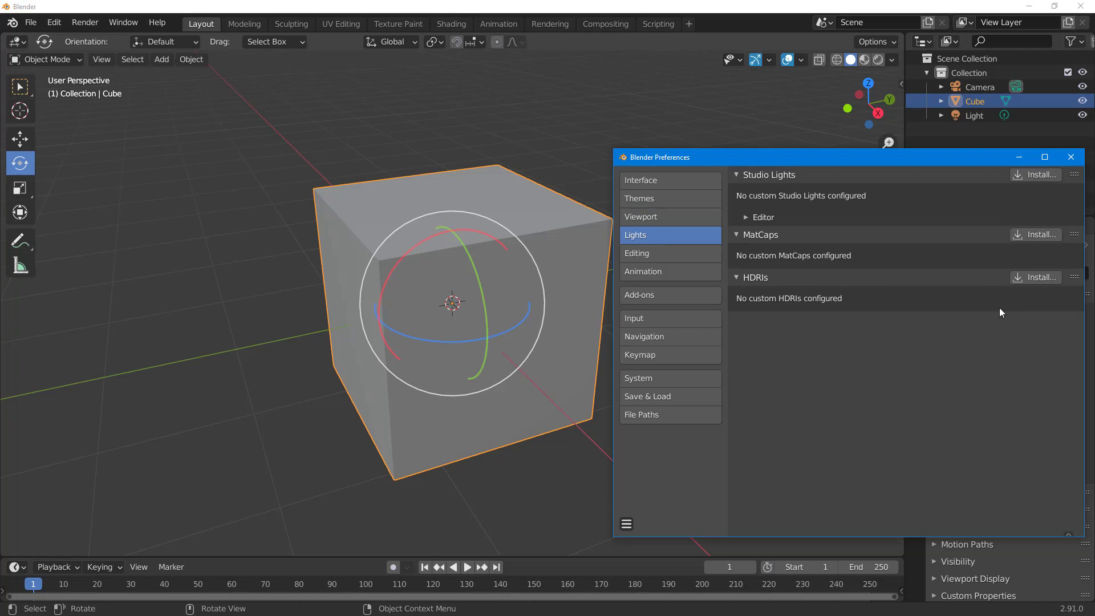
click(662, 253)
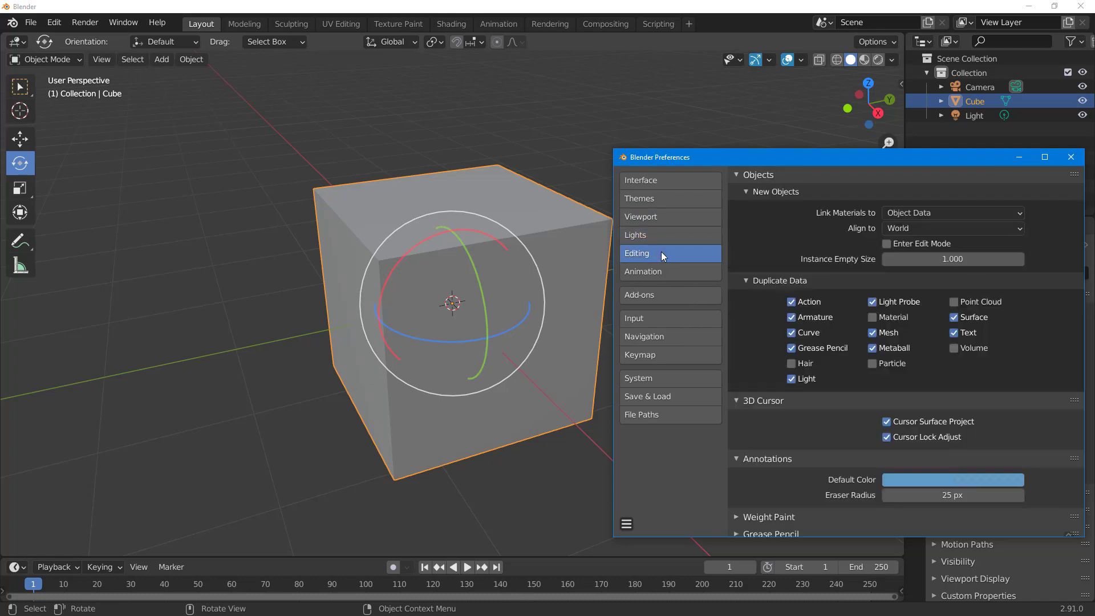
drag(891, 156, 757, 130)
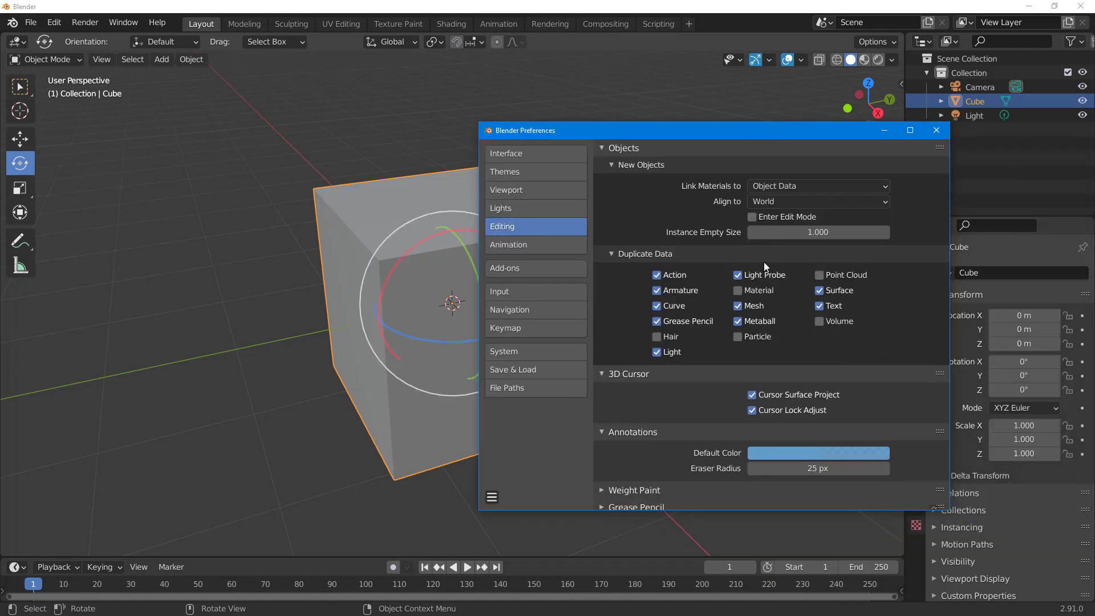
scroll(765, 261, down, 1)
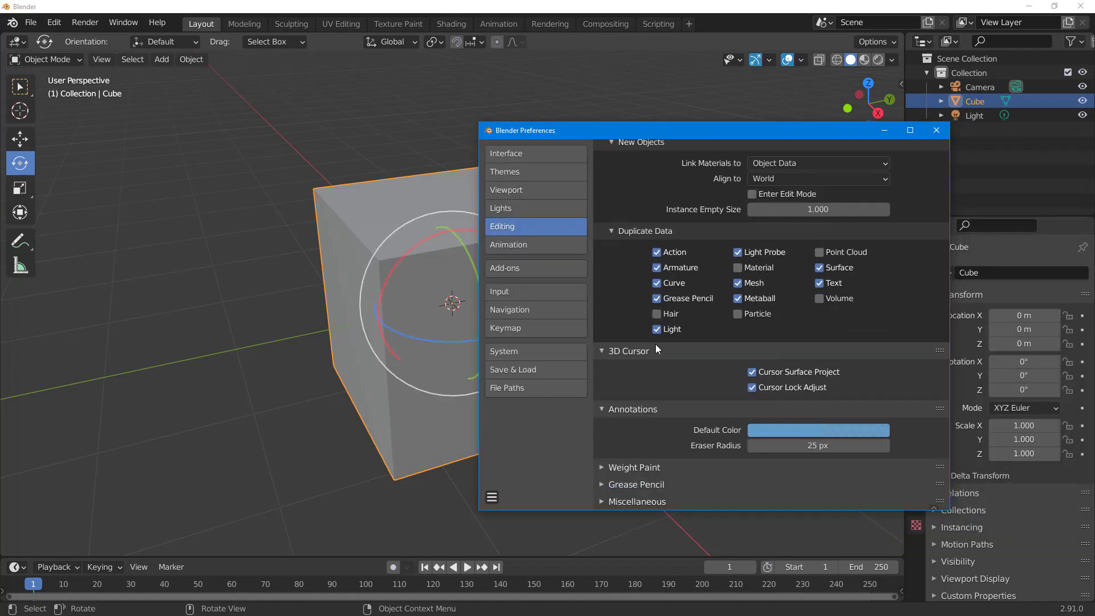
scroll(810, 387, up, 1)
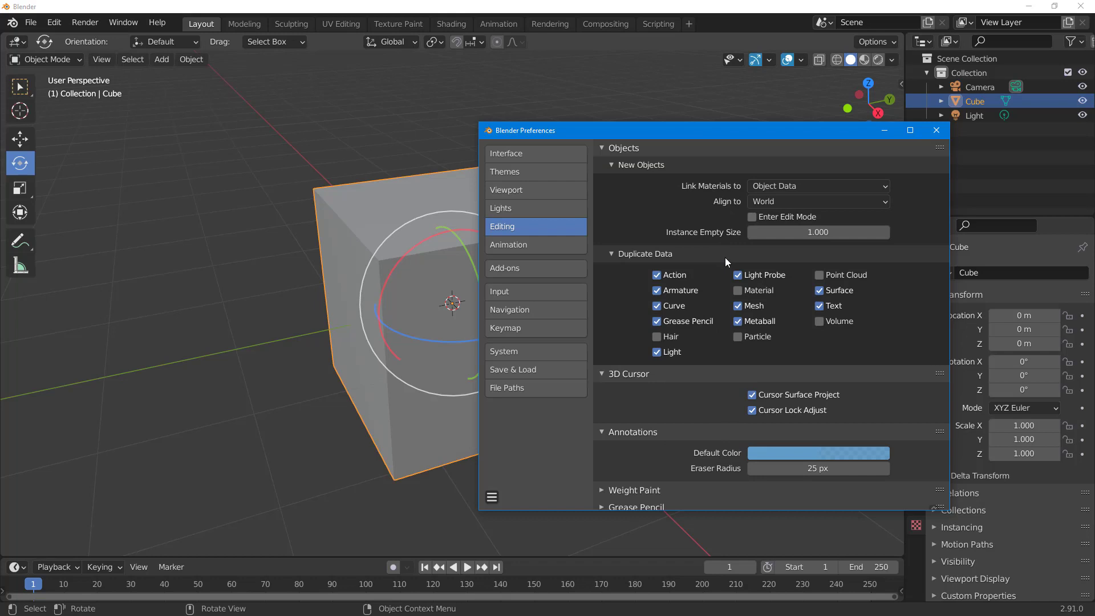
- Reduce the Animation timeline's Minimum Grid Spacing from 45 px to 15 px
click(506, 251)
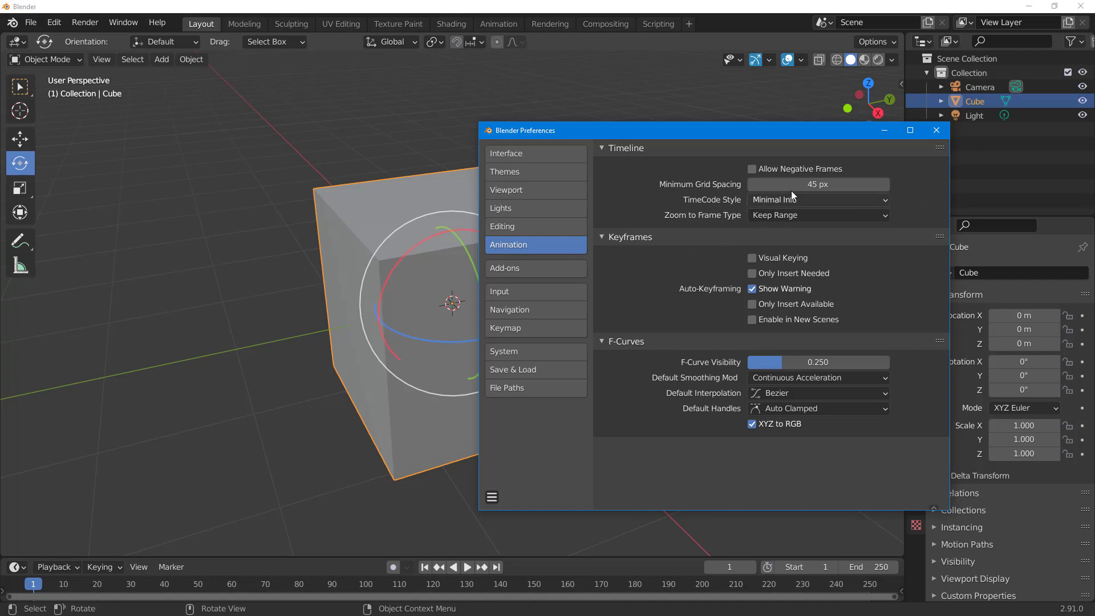
drag(793, 184, 836, 187)
click(817, 184)
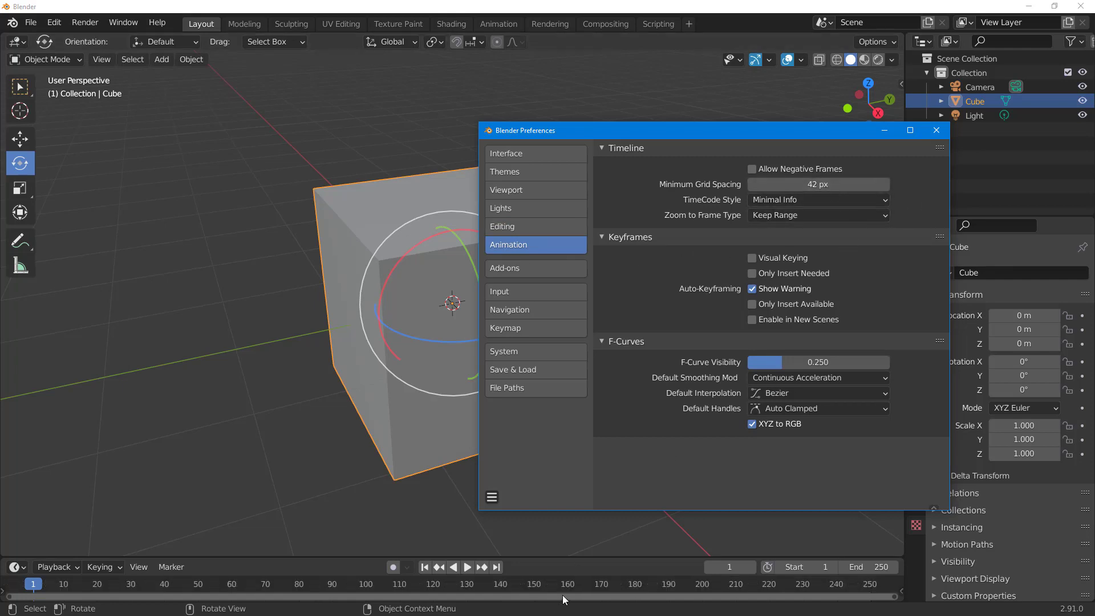
text(1)
key(Return)
drag(818, 185, 827, 184)
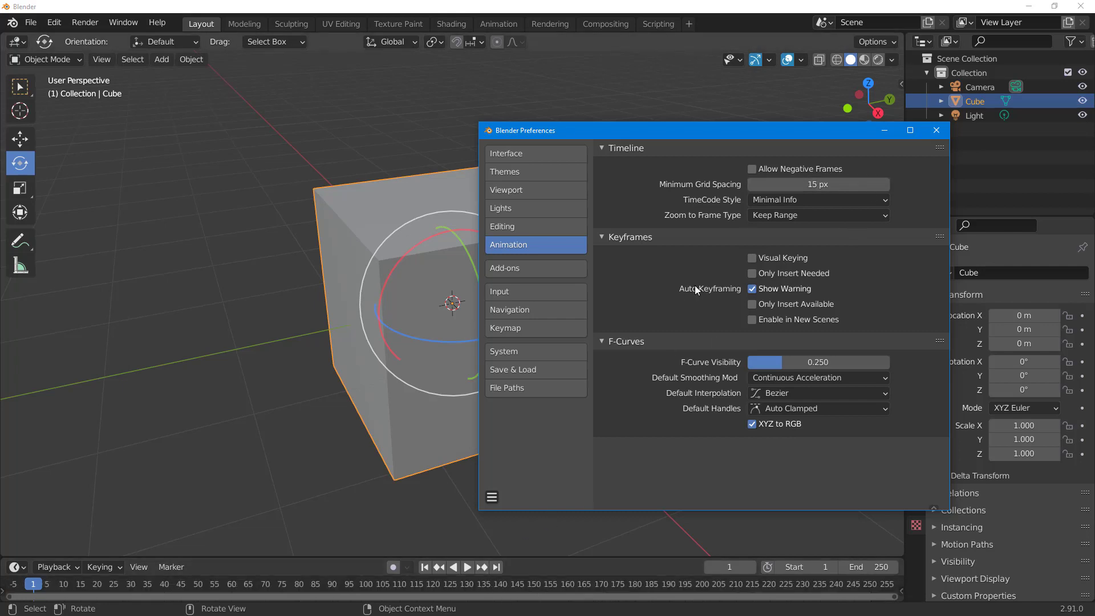
- Scroll the Add-ons list and toggle Lighting: Tri-lighting on, then off again
click(519, 270)
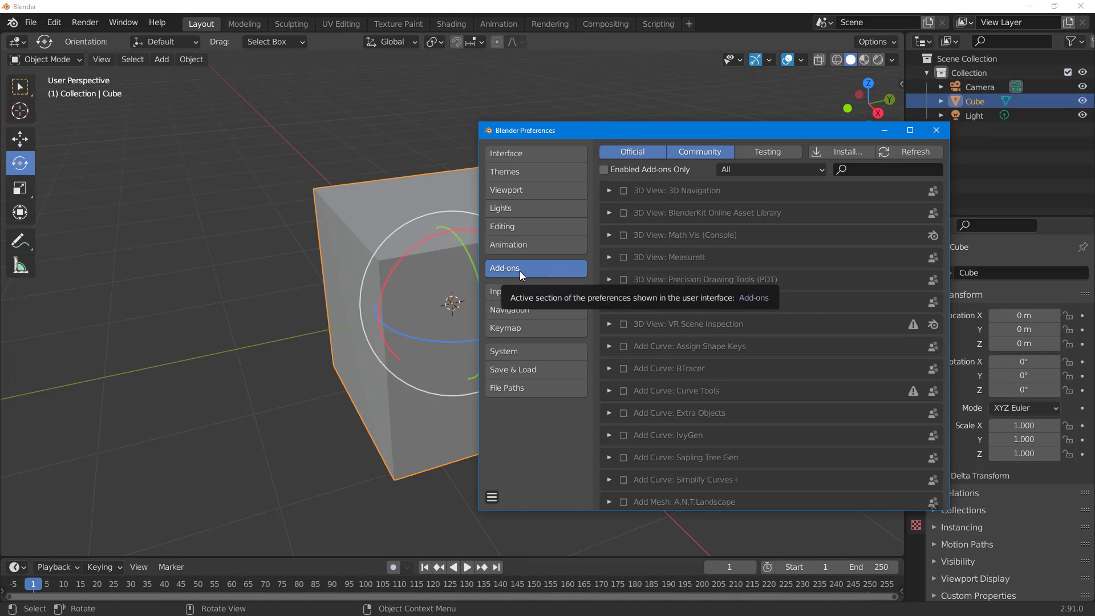
scroll(869, 251, down, 15)
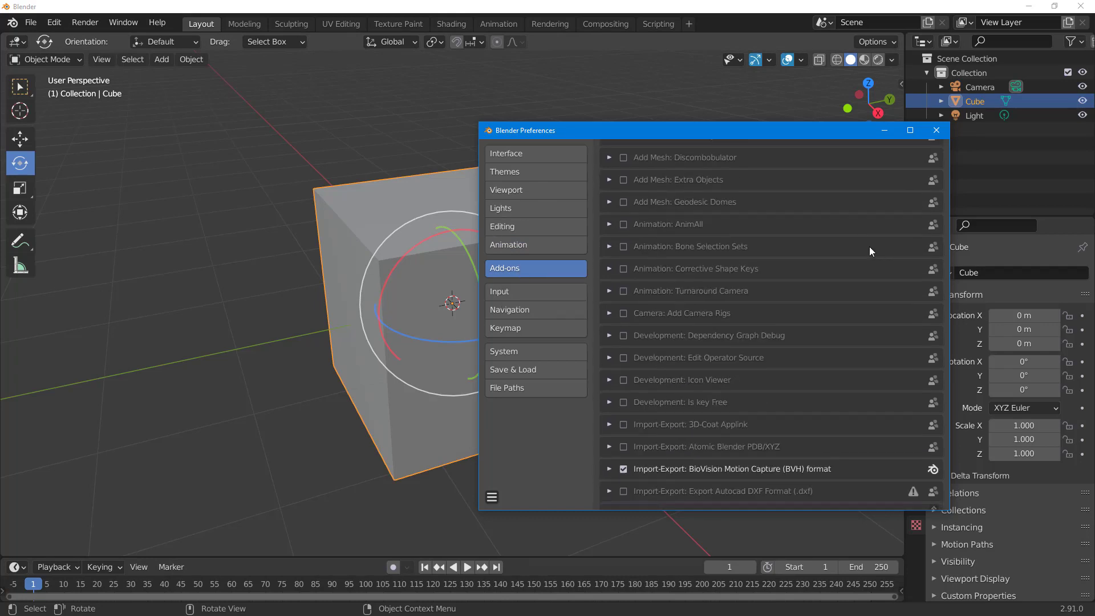
scroll(758, 309, down, 8)
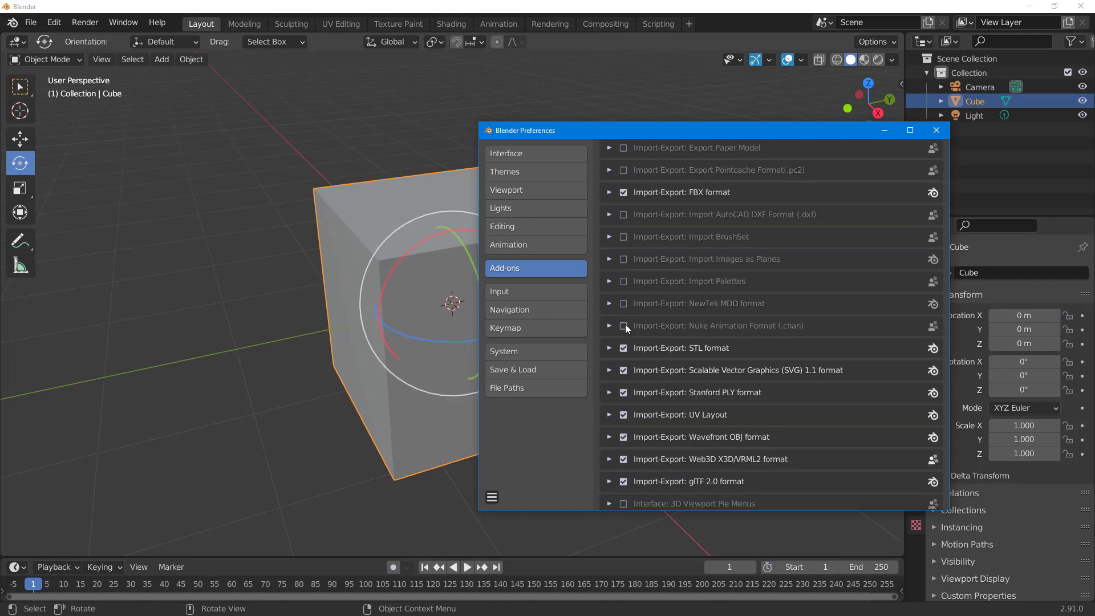
scroll(625, 324, down, 7)
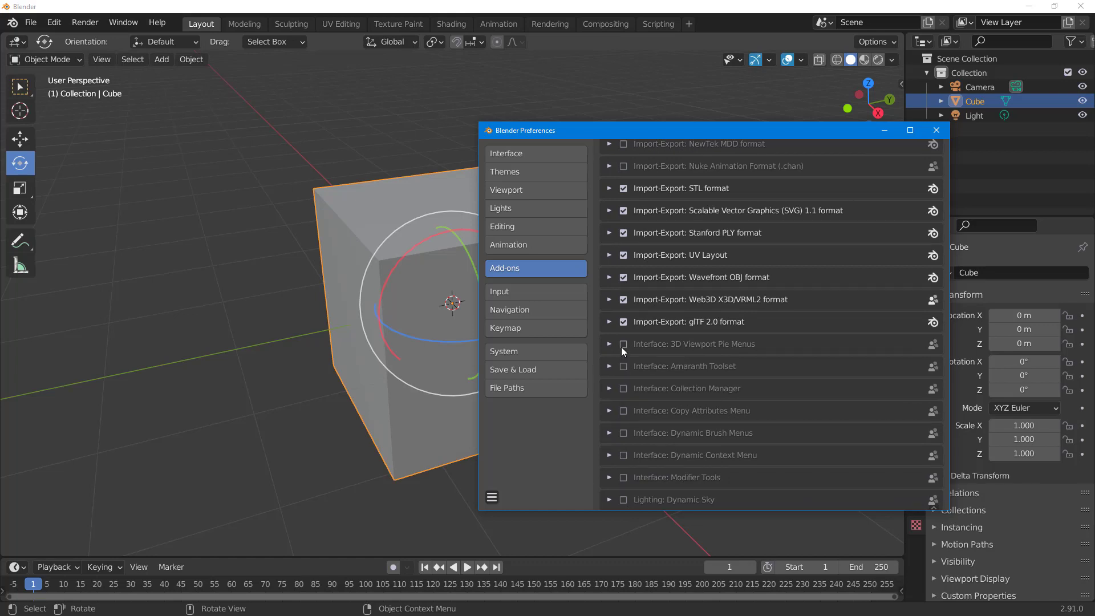
scroll(633, 338, down, 1)
scroll(641, 332, down, 9)
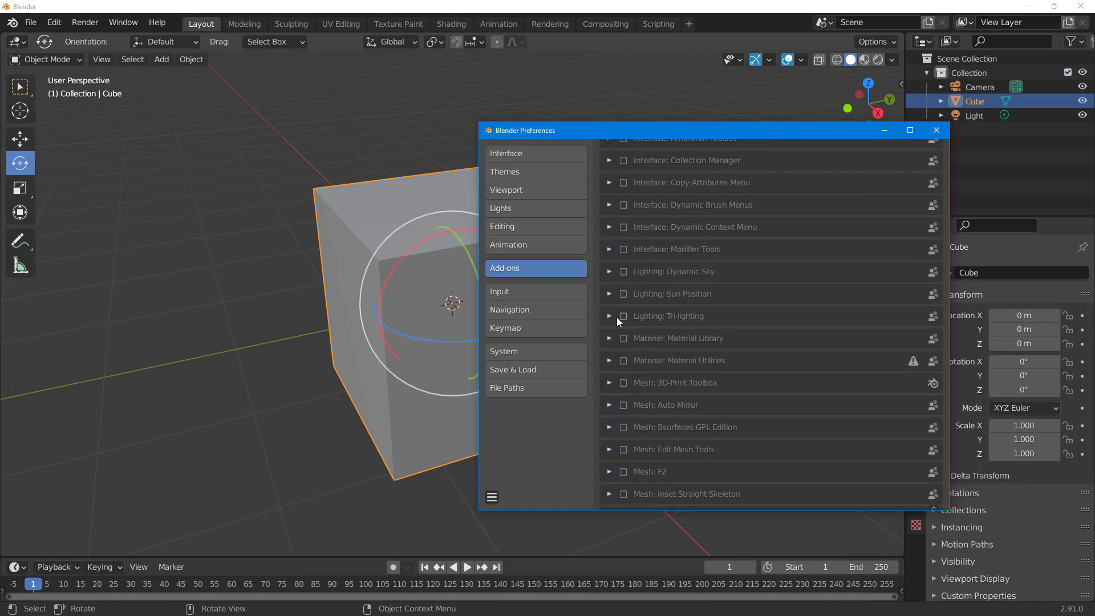
click(618, 317)
click(618, 317)
- Browse the Input, Navigation and Keymap preferences sections in turn
click(548, 295)
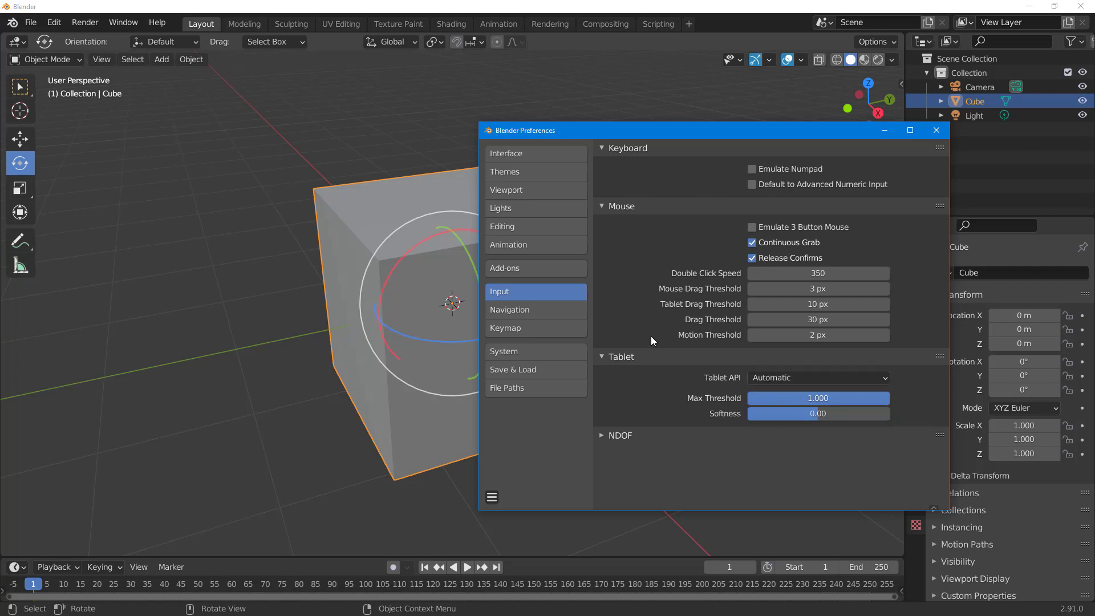
click(536, 317)
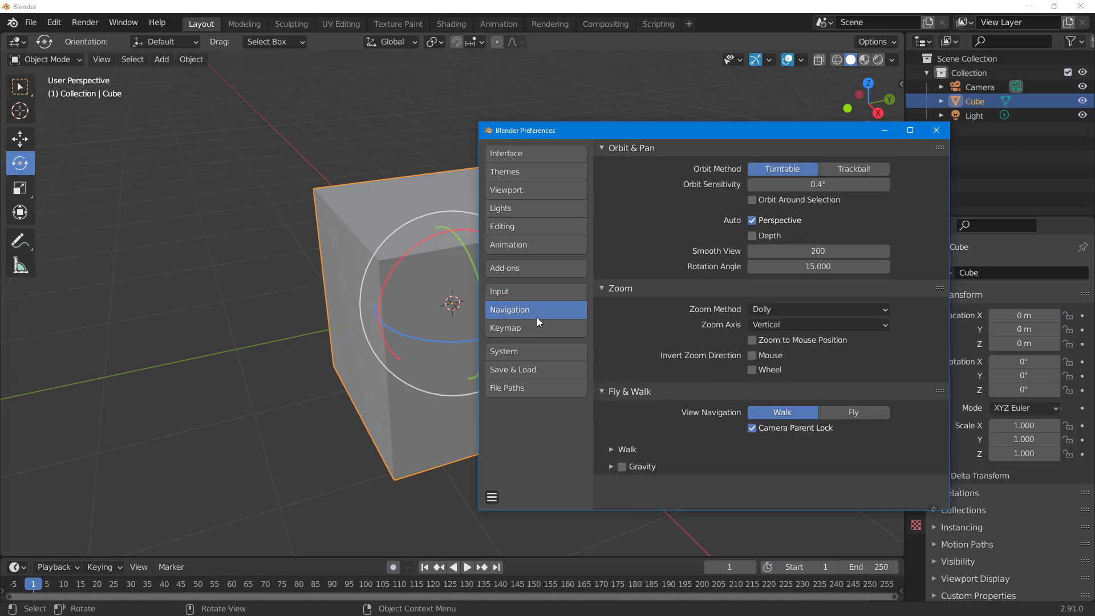
click(571, 320)
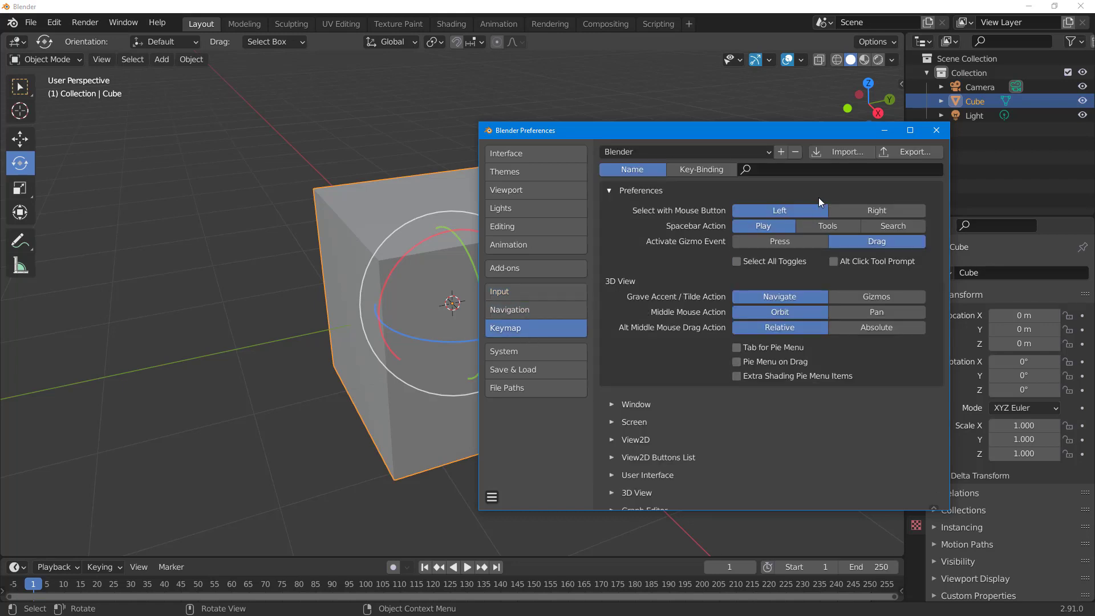
- Set Cycles to CUDA on the GeForce GTX 970 and Ryzen CPU, then view Save & Load
click(555, 351)
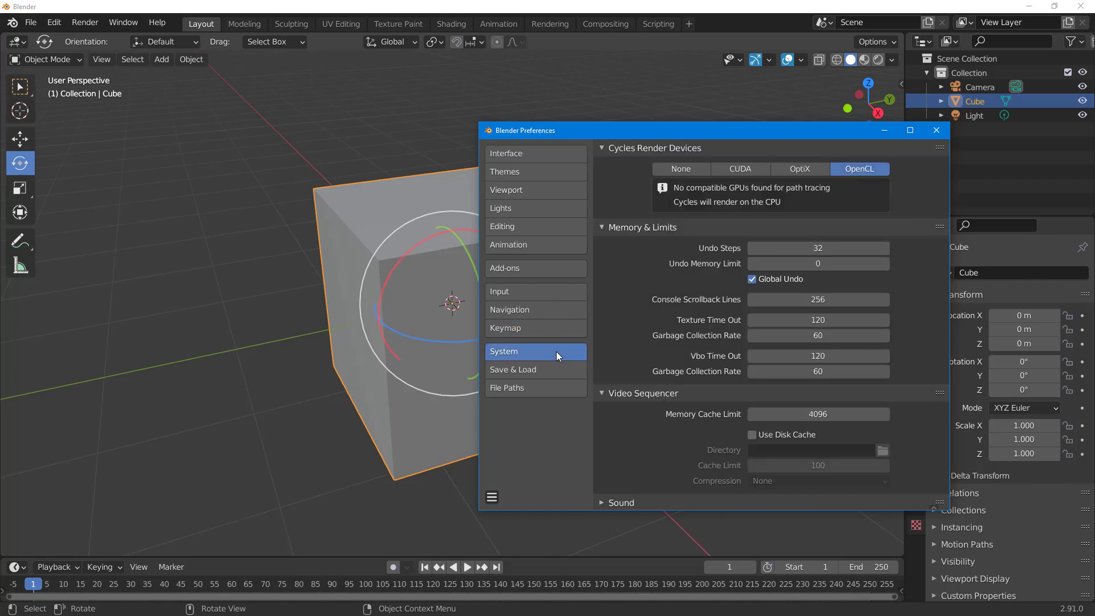
click(748, 168)
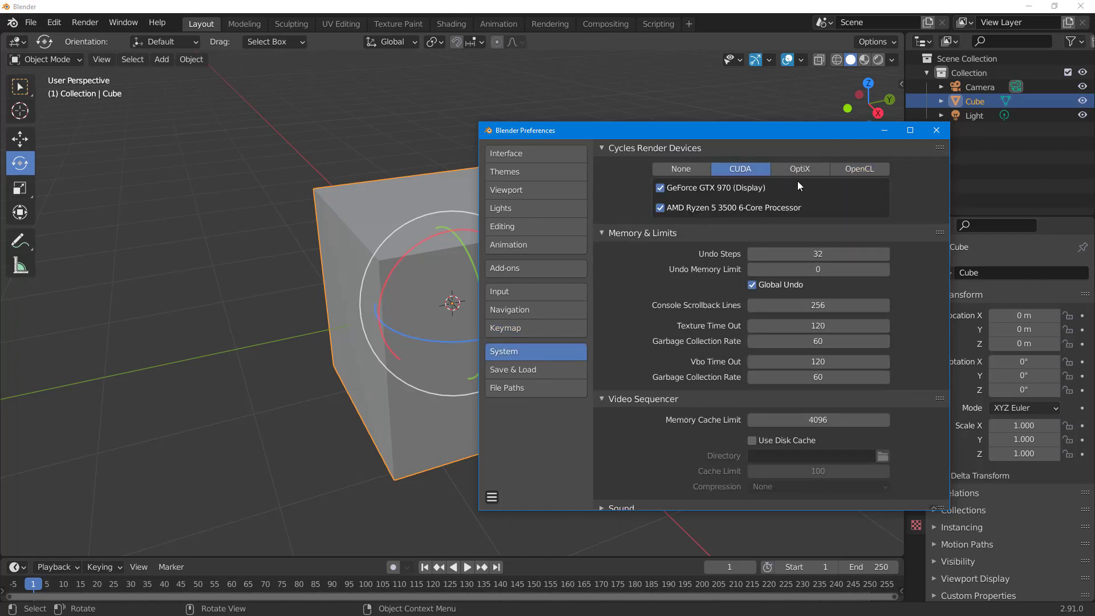
click(792, 167)
click(739, 170)
scroll(713, 382, down, 1)
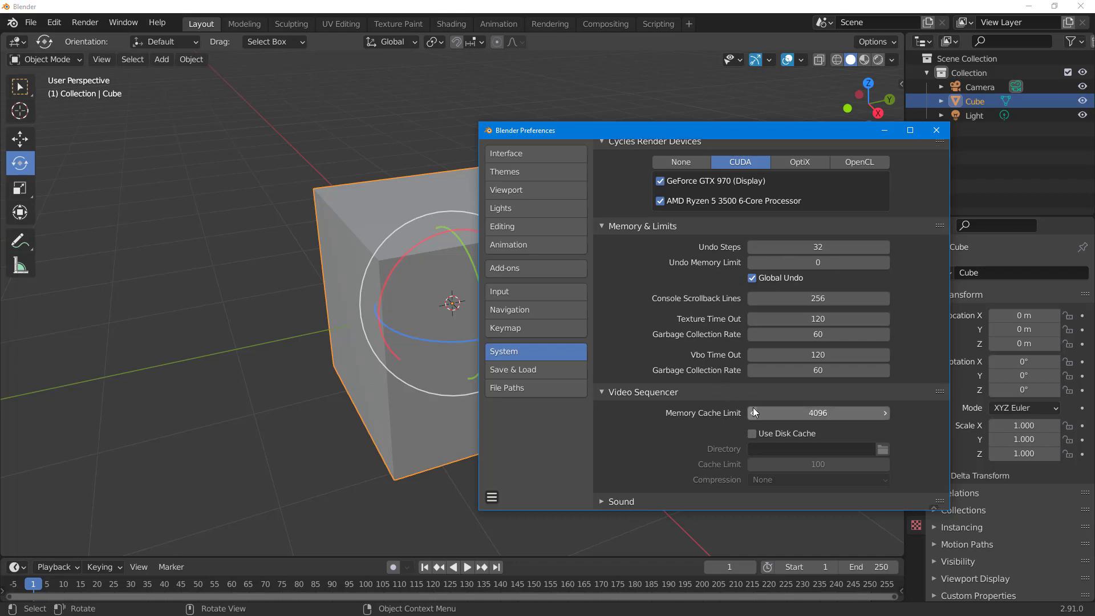
click(543, 375)
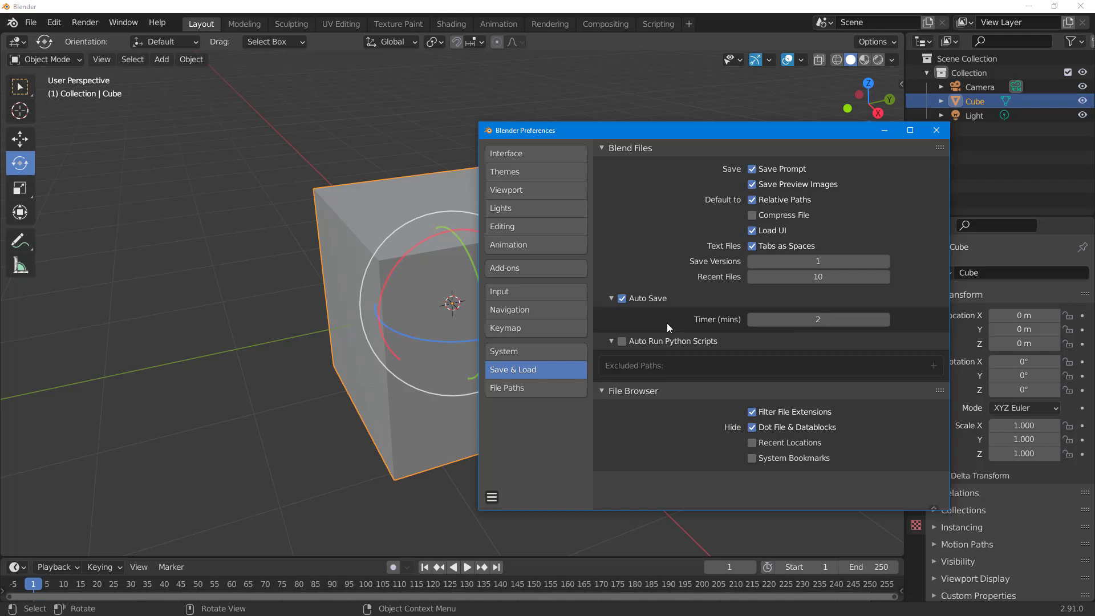
- View the File Paths preferences and check the save/reset preferences menu
click(508, 393)
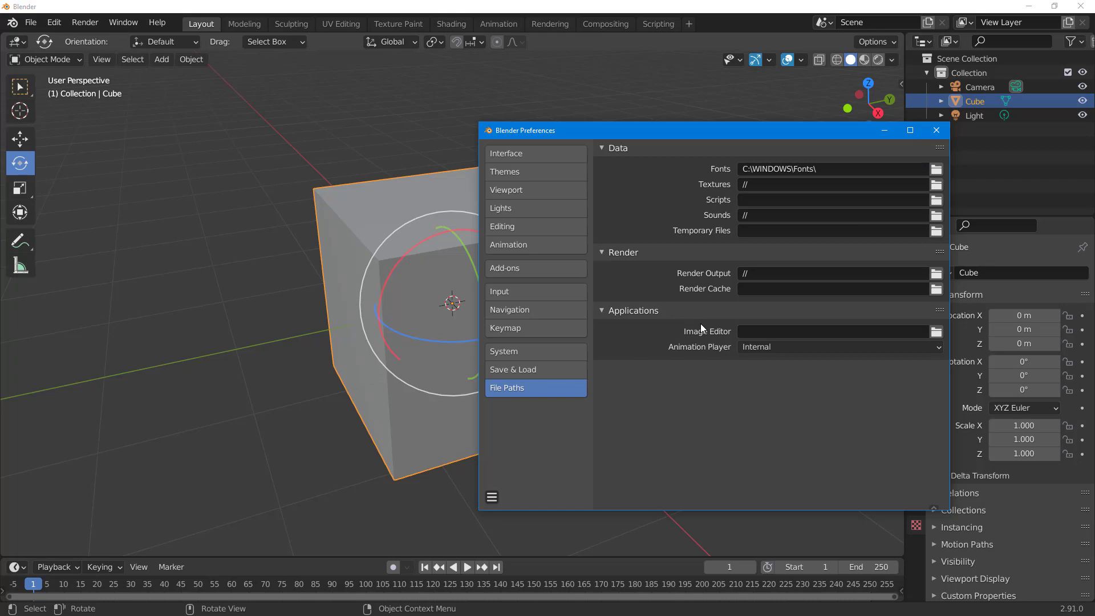
click(492, 497)
- Close the Preferences window and deselect the default Cube in the 3D viewport
key(alt+F4)
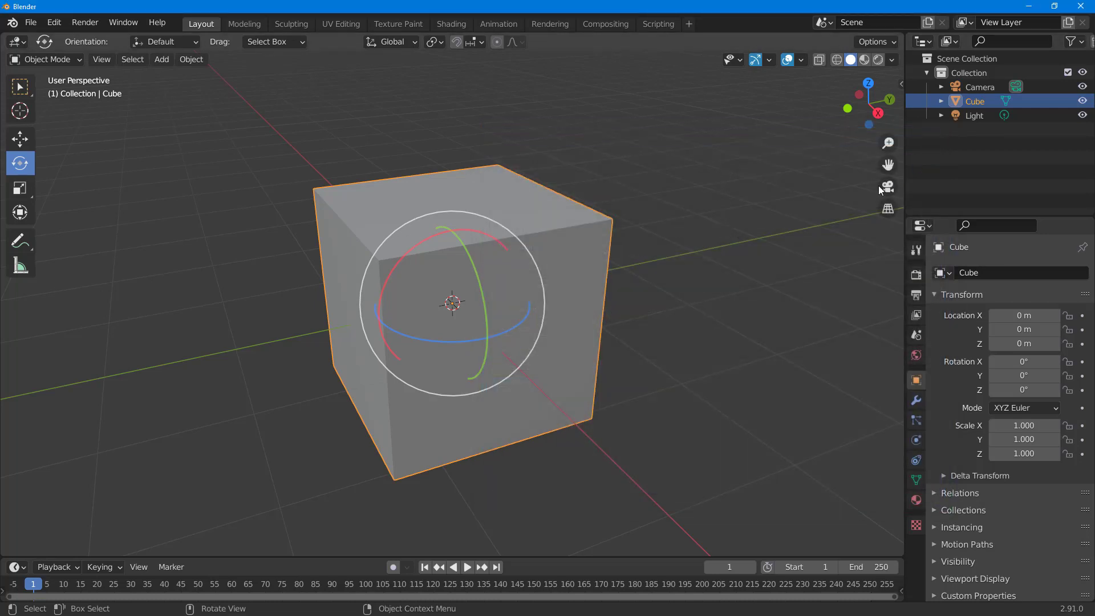
click(776, 214)
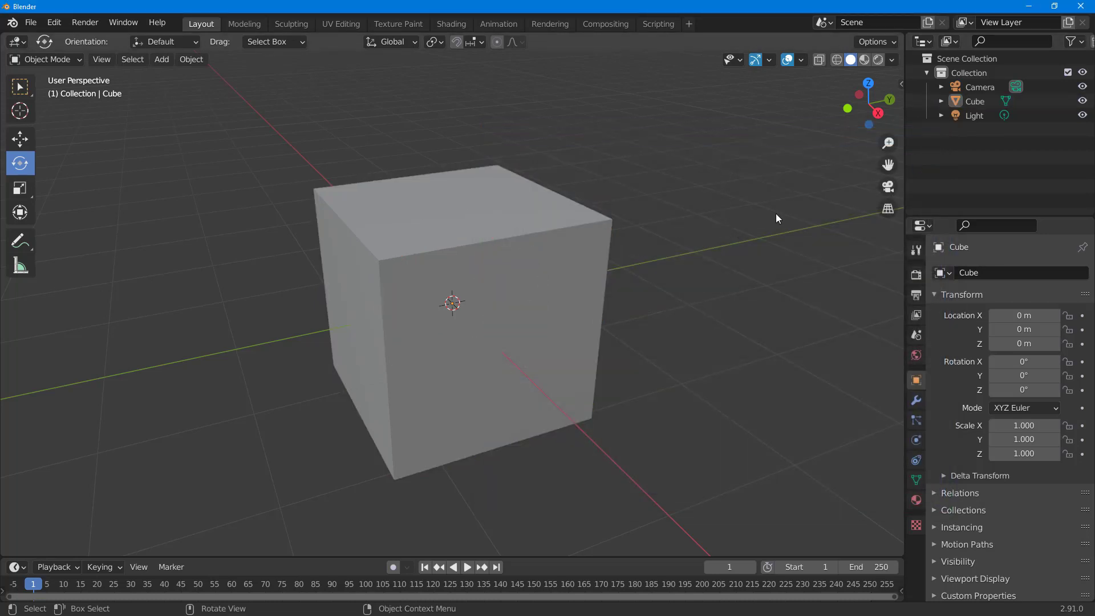